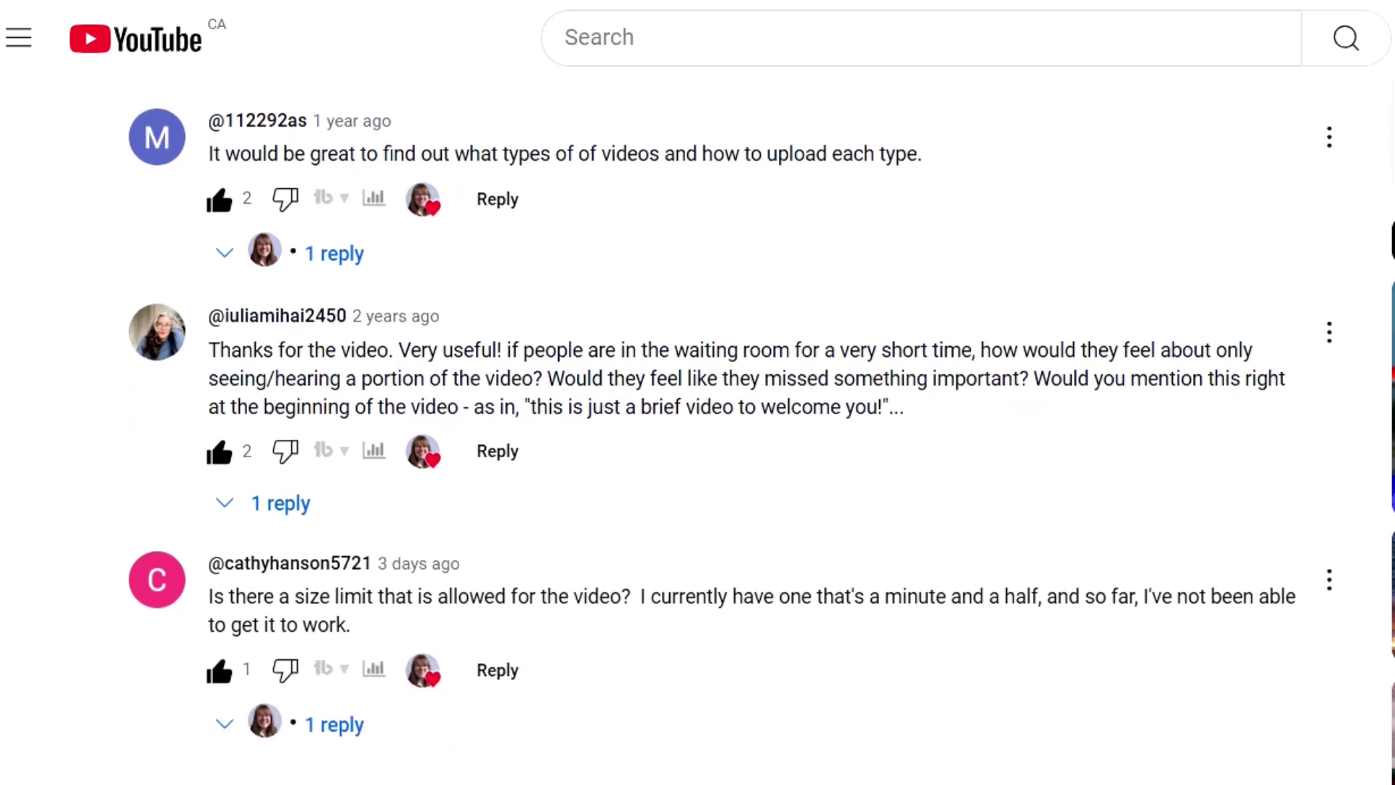
Read the comments under the Zoom Meeting Waiting Room video and skip through the video's chapters to its end
{"action": "scroll", "coordinate": [726, 435], "scroll_direction": "up", "scroll_amount": 10}
{"action": "scroll", "coordinate": [727, 436], "scroll_direction": "down", "scroll_amount": 6}
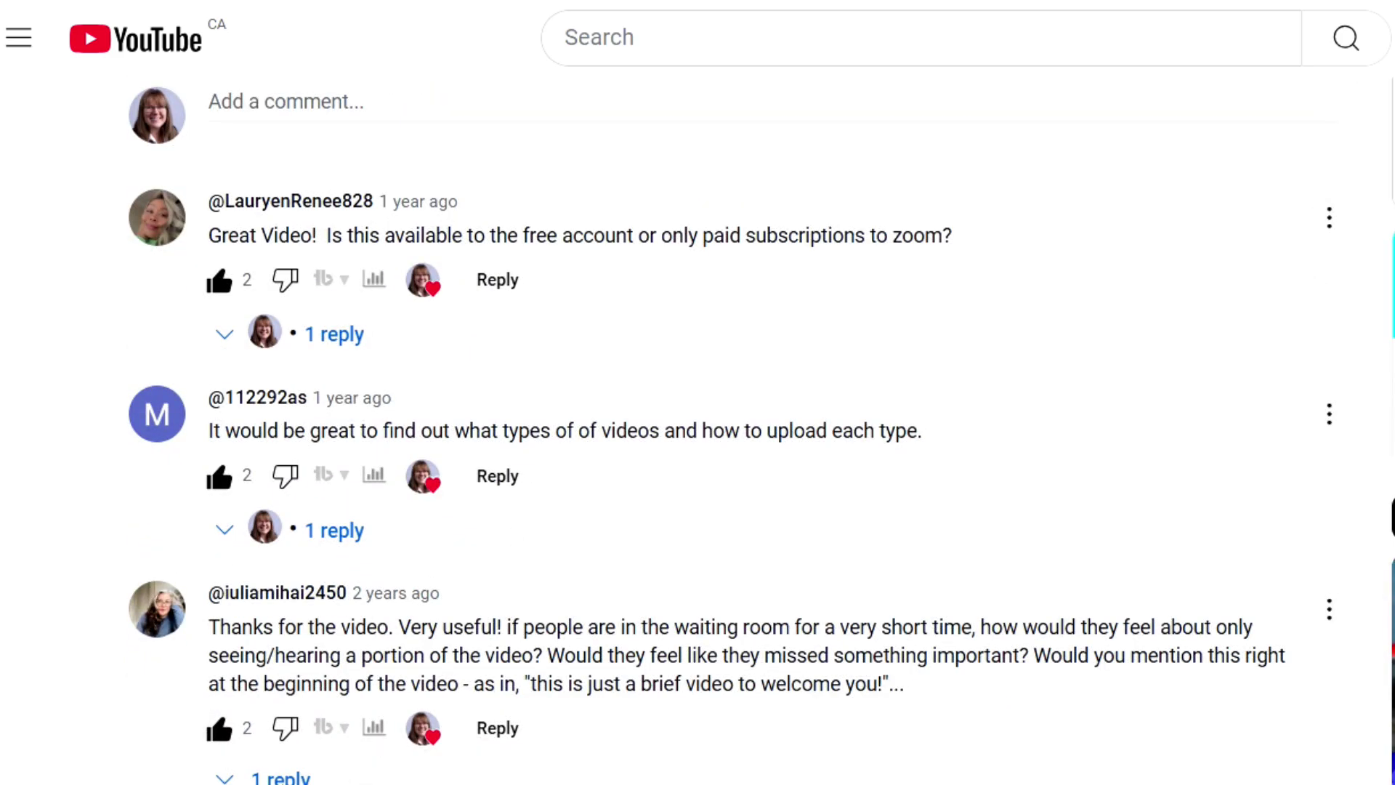
{"action": "scroll", "coordinate": [726, 436], "scroll_direction": "up", "scroll_amount": 15}
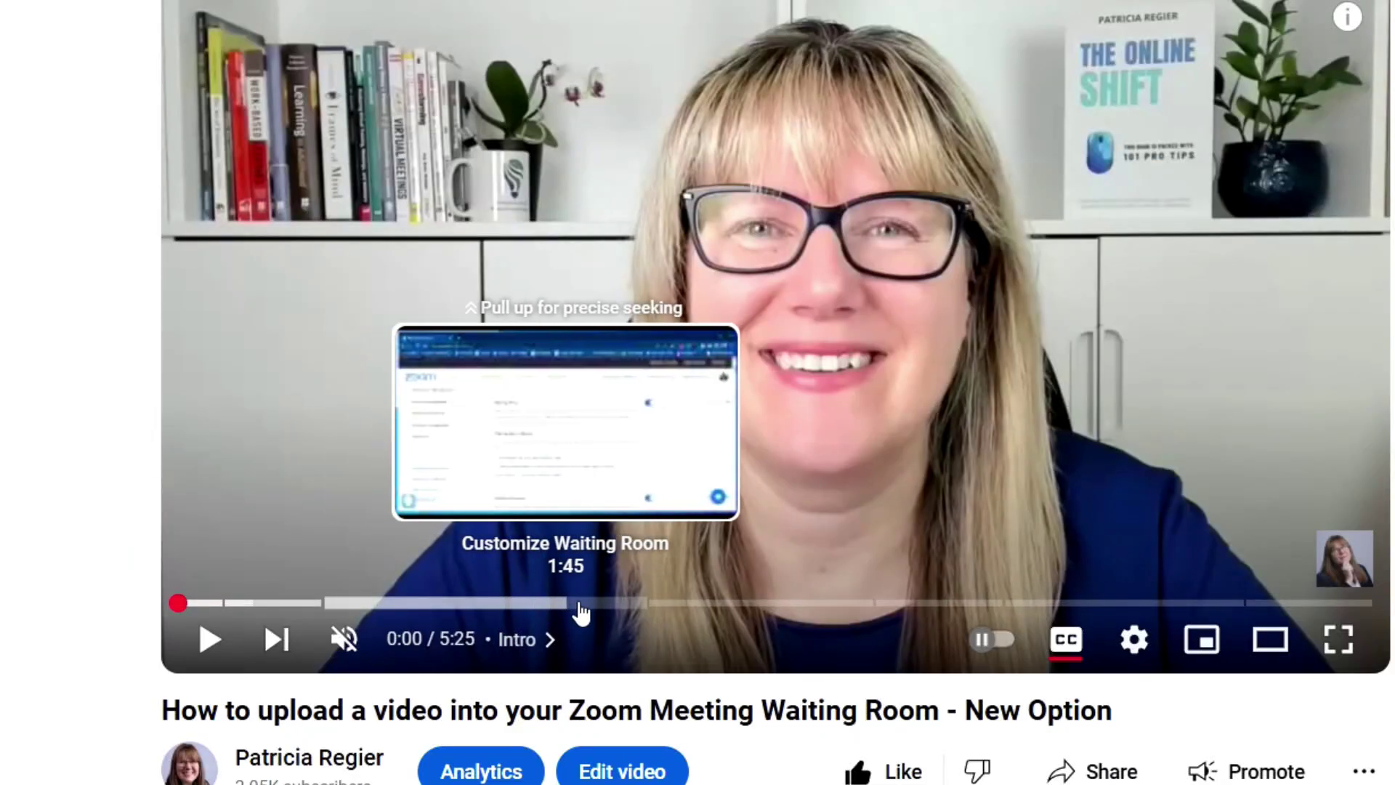
{"action": "left_click_drag", "start_coordinate": [547, 733], "coordinate": [617, 738]}
{"action": "left_click_drag", "start_coordinate": [648, 607], "coordinate": [747, 607]}
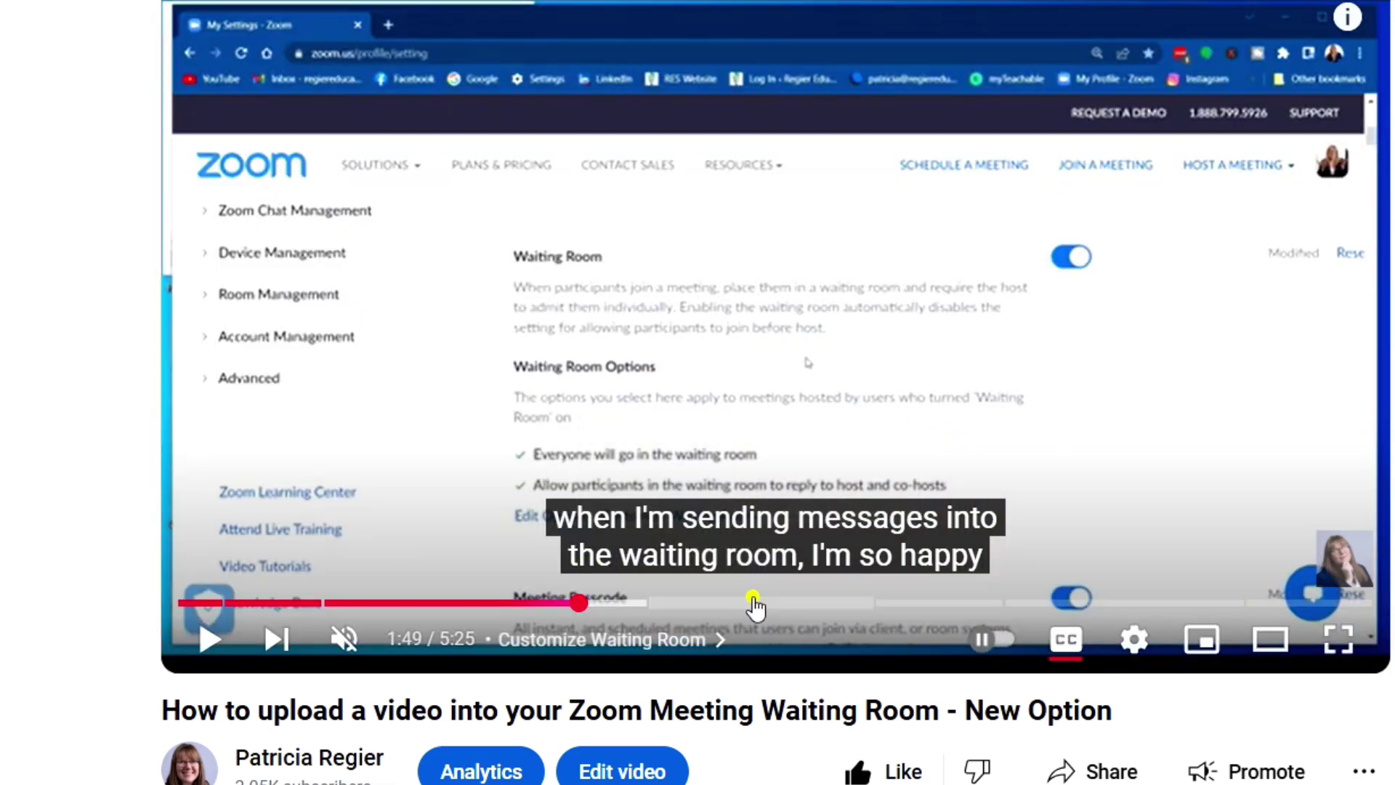
{"action": "left_click", "coordinate": [751, 603]}
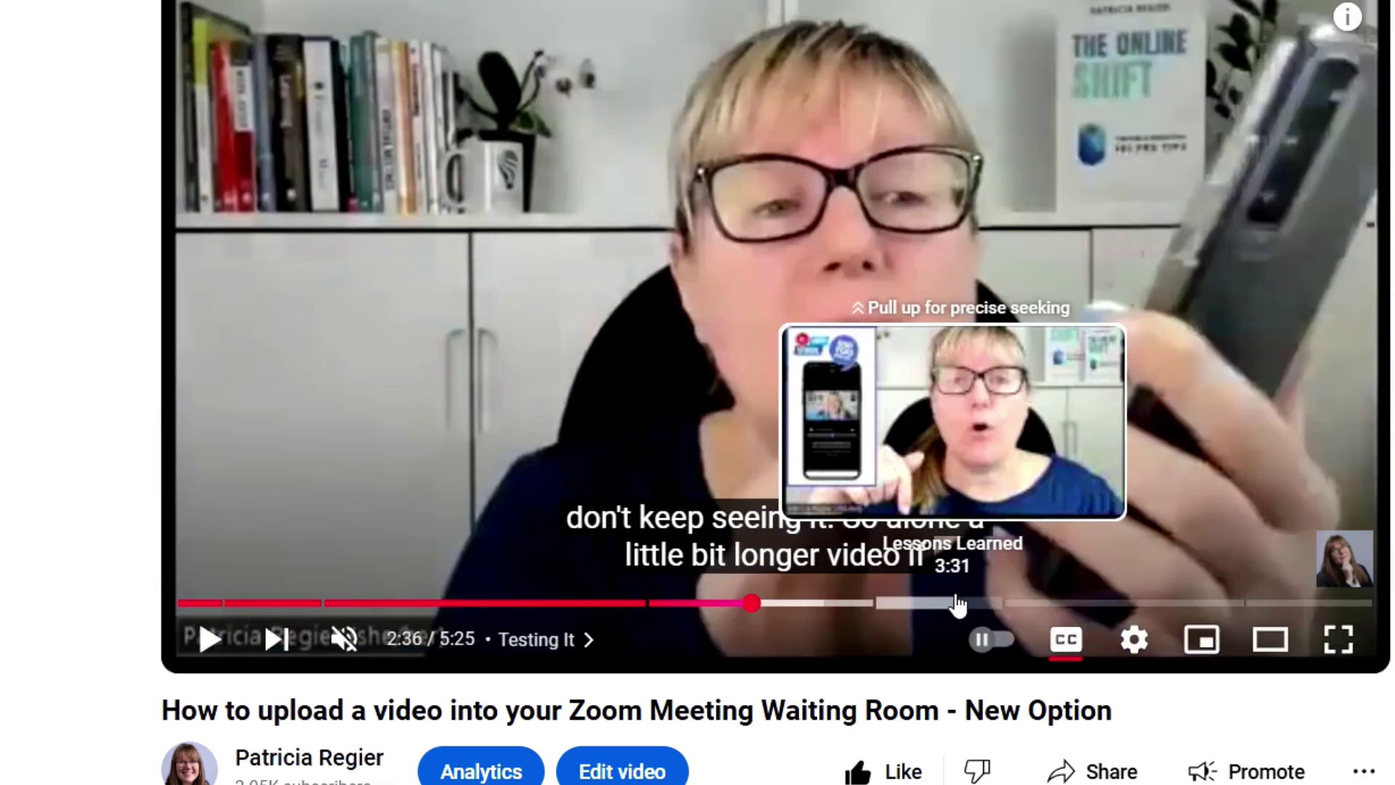
{"action": "left_click", "coordinate": [956, 600]}
{"action": "left_click", "coordinate": [1051, 602]}
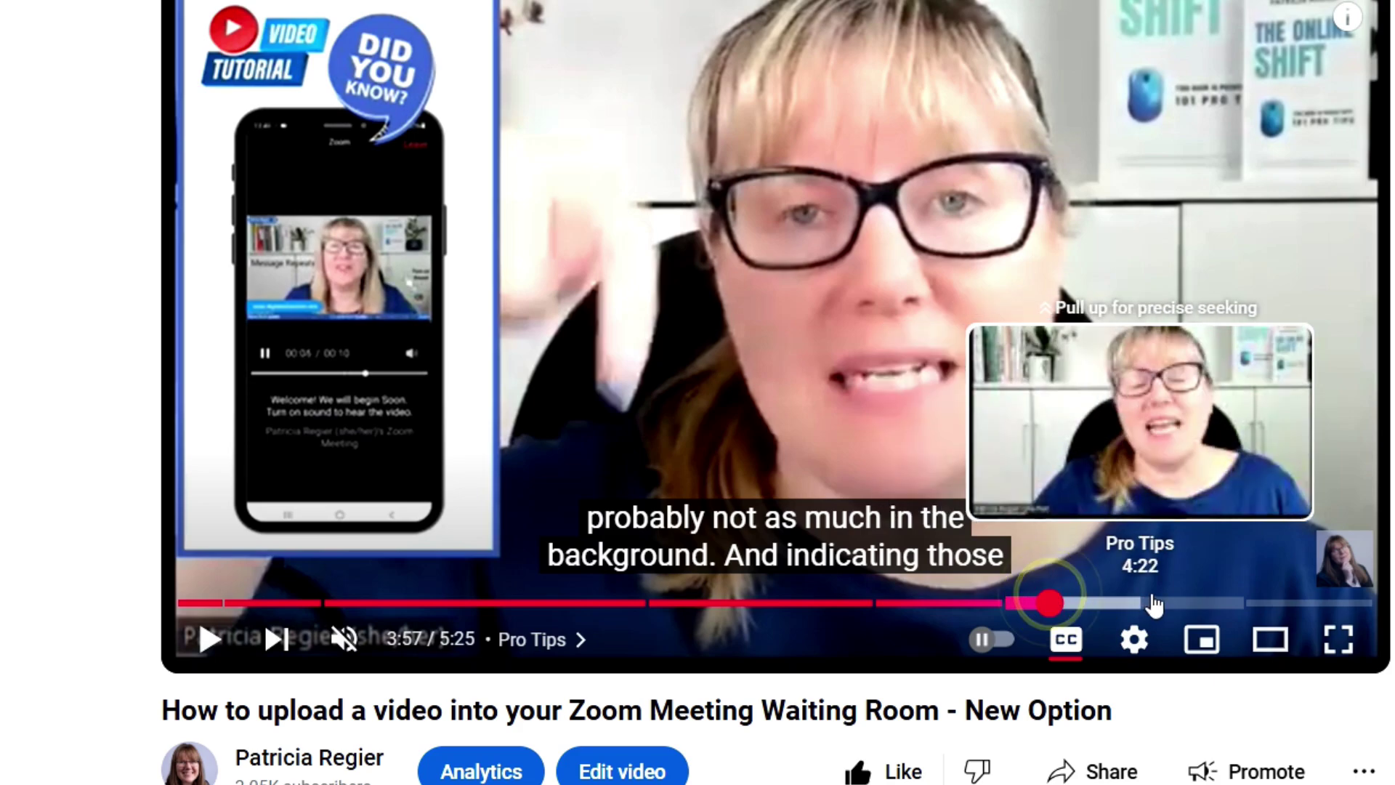
{"action": "left_click", "coordinate": [1212, 602]}
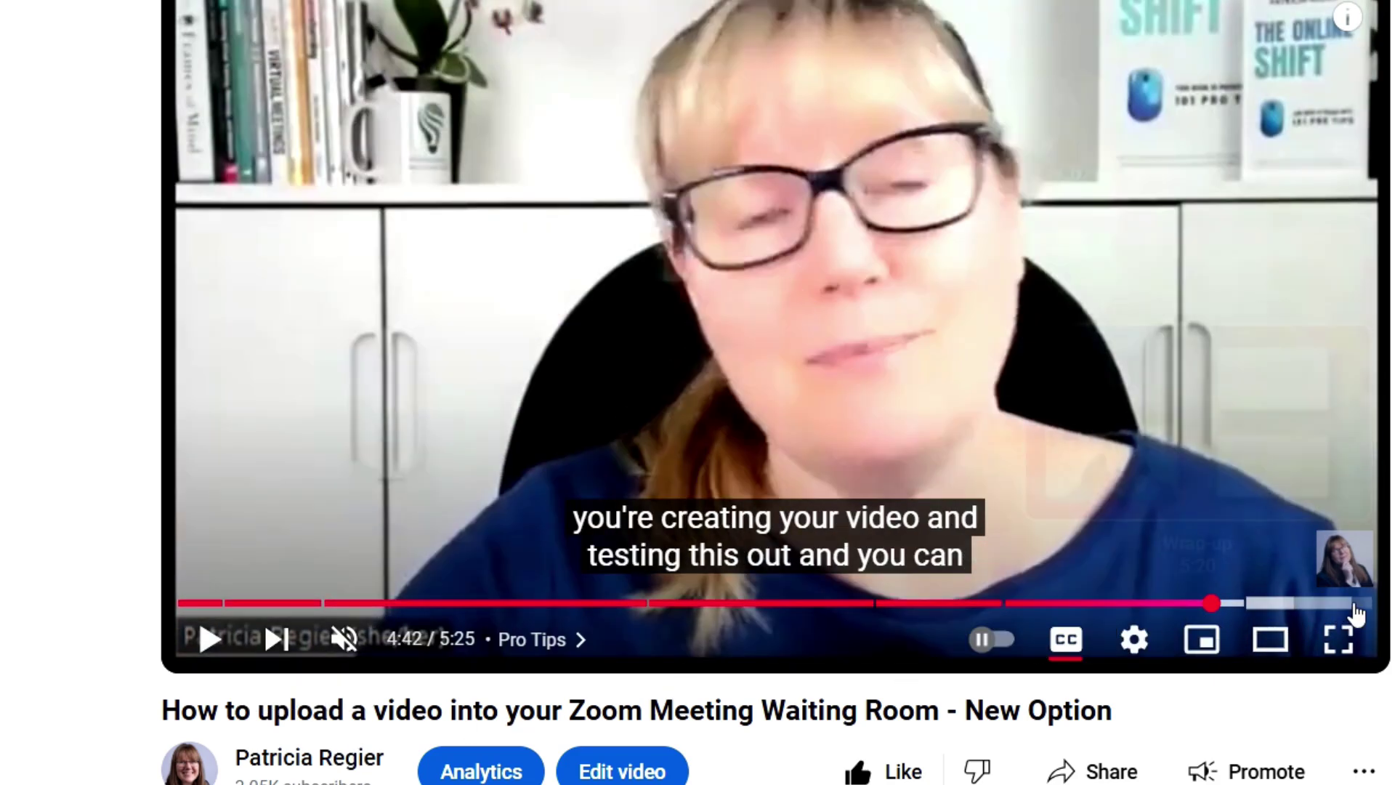
{"action": "left_click", "coordinate": [1357, 602]}
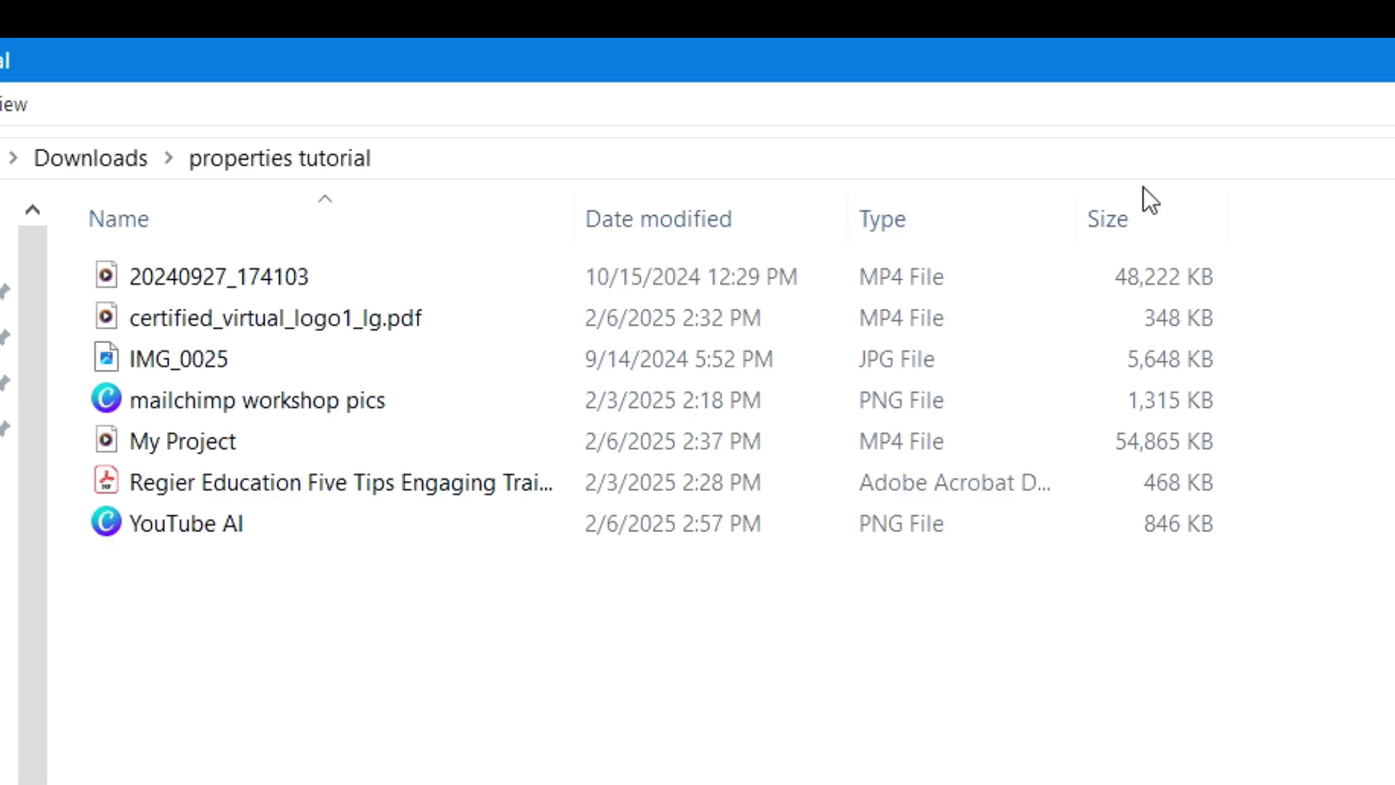
Sort the properties tutorial folder by date modified in both directions, by name, by date modified again, and finally by type
{"action": "left_click", "coordinate": [639, 219]}
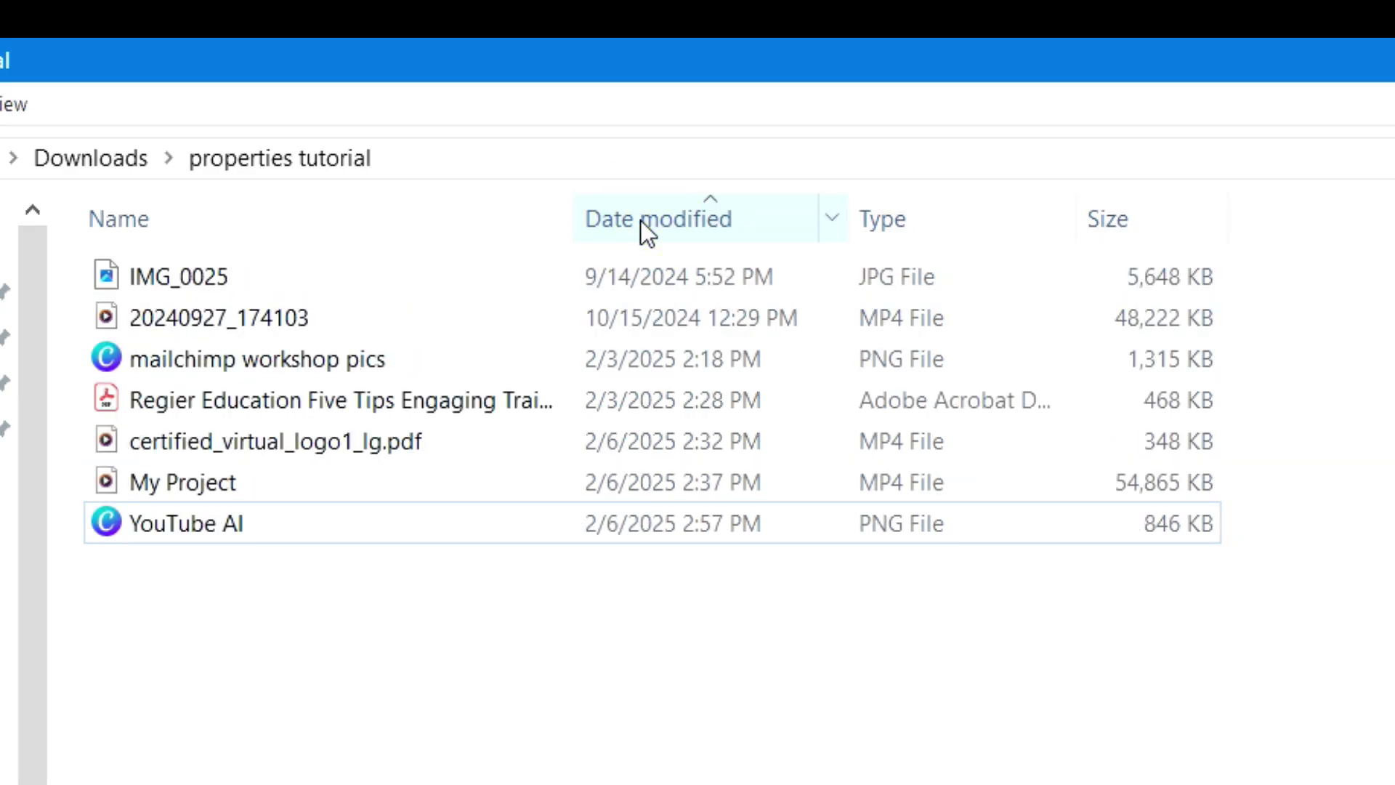
{"action": "left_click", "coordinate": [639, 220]}
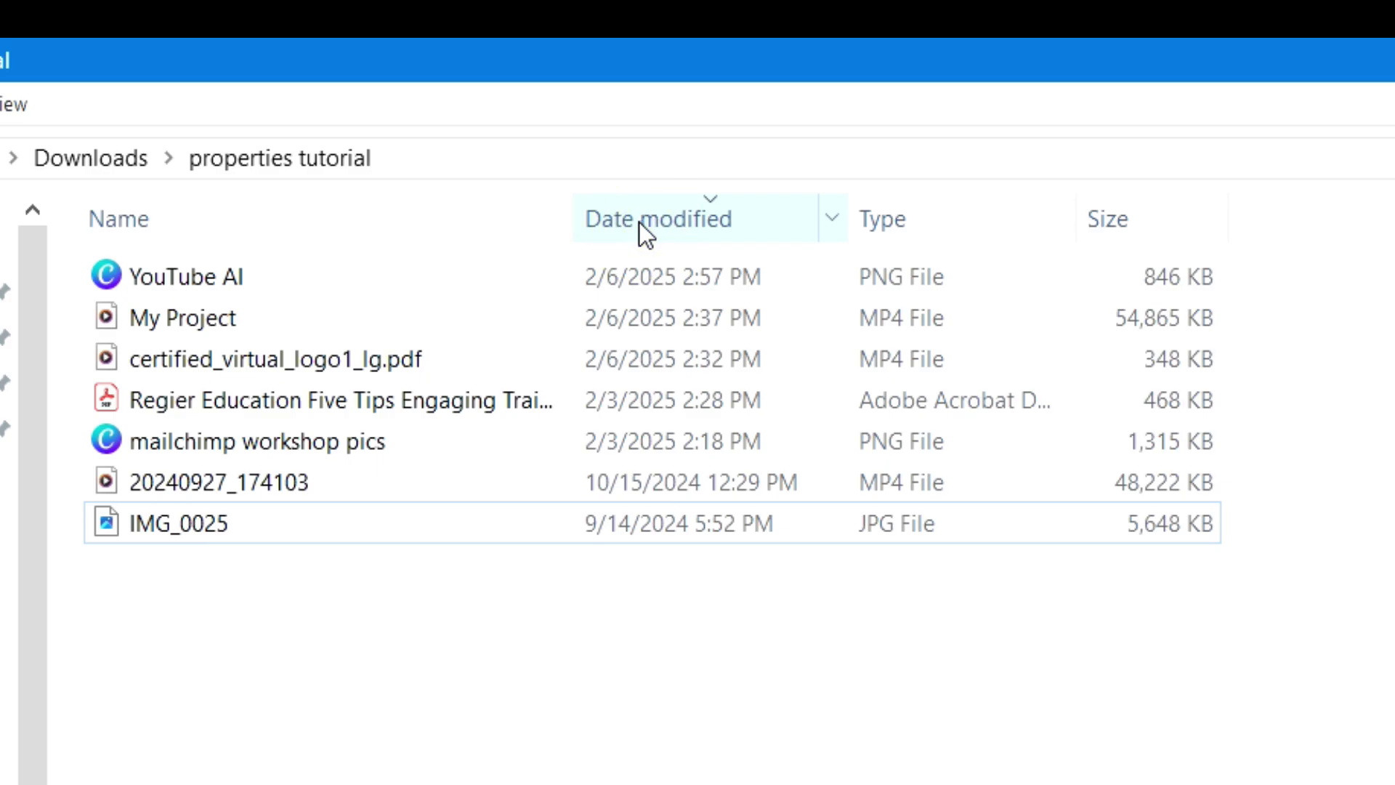
{"action": "left_click", "coordinate": [155, 213]}
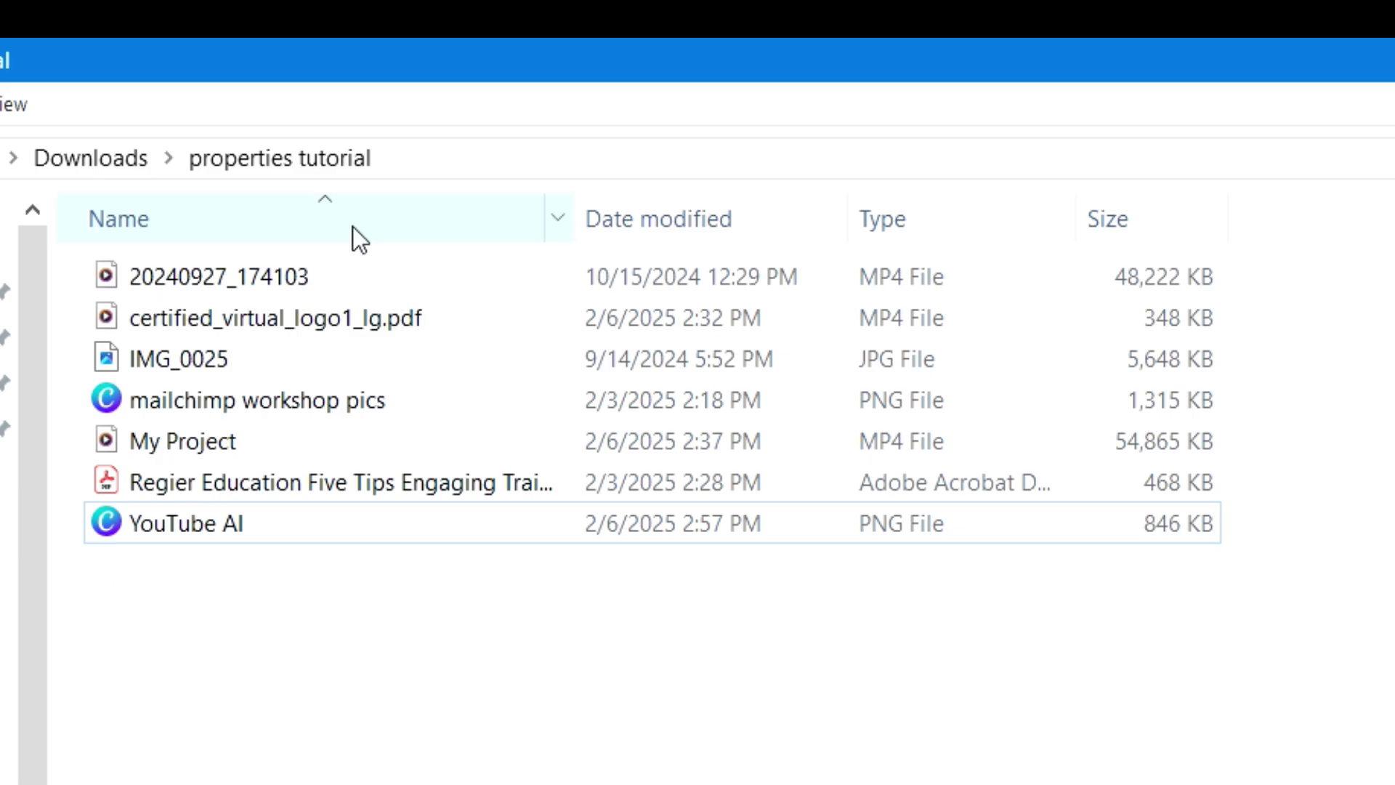
{"action": "left_click", "coordinate": [639, 214]}
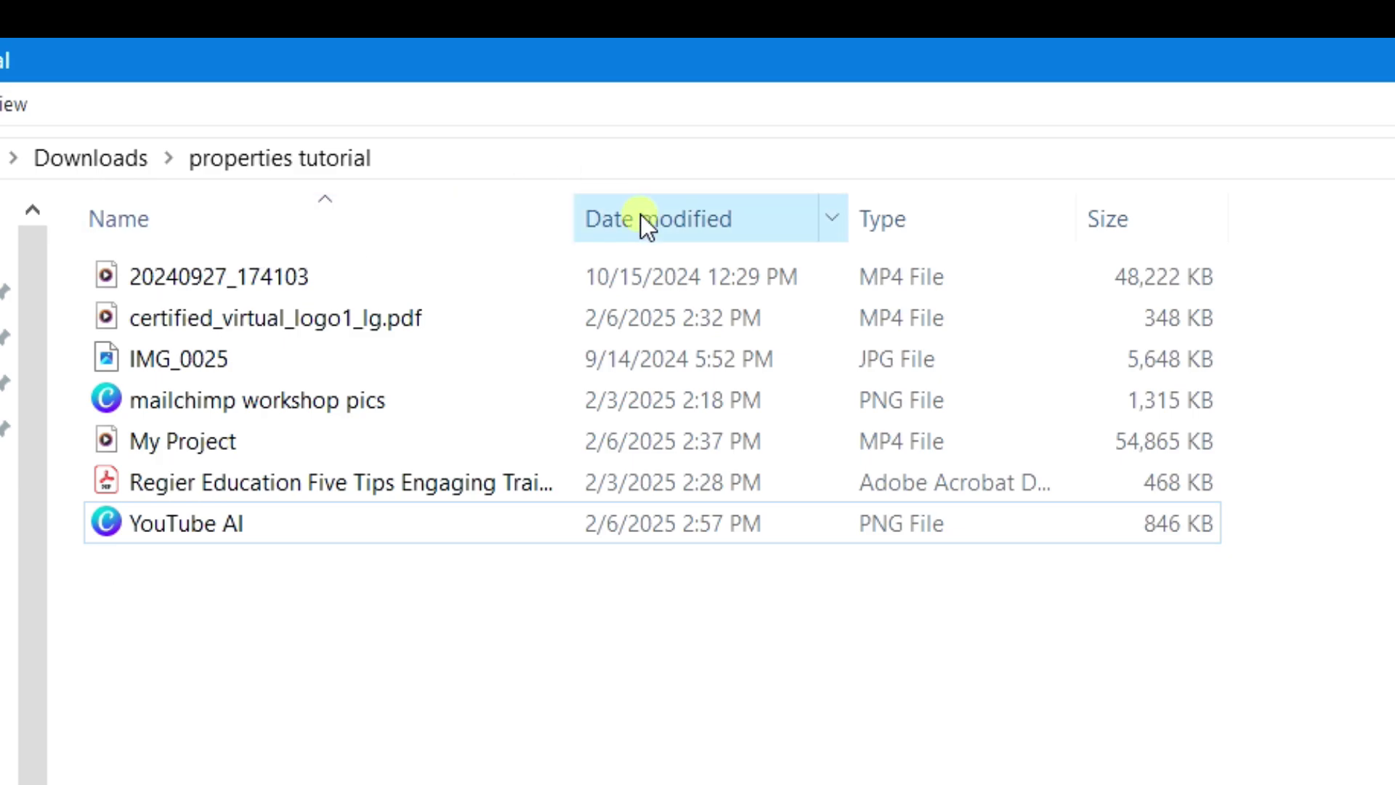
{"action": "left_click", "coordinate": [913, 227]}
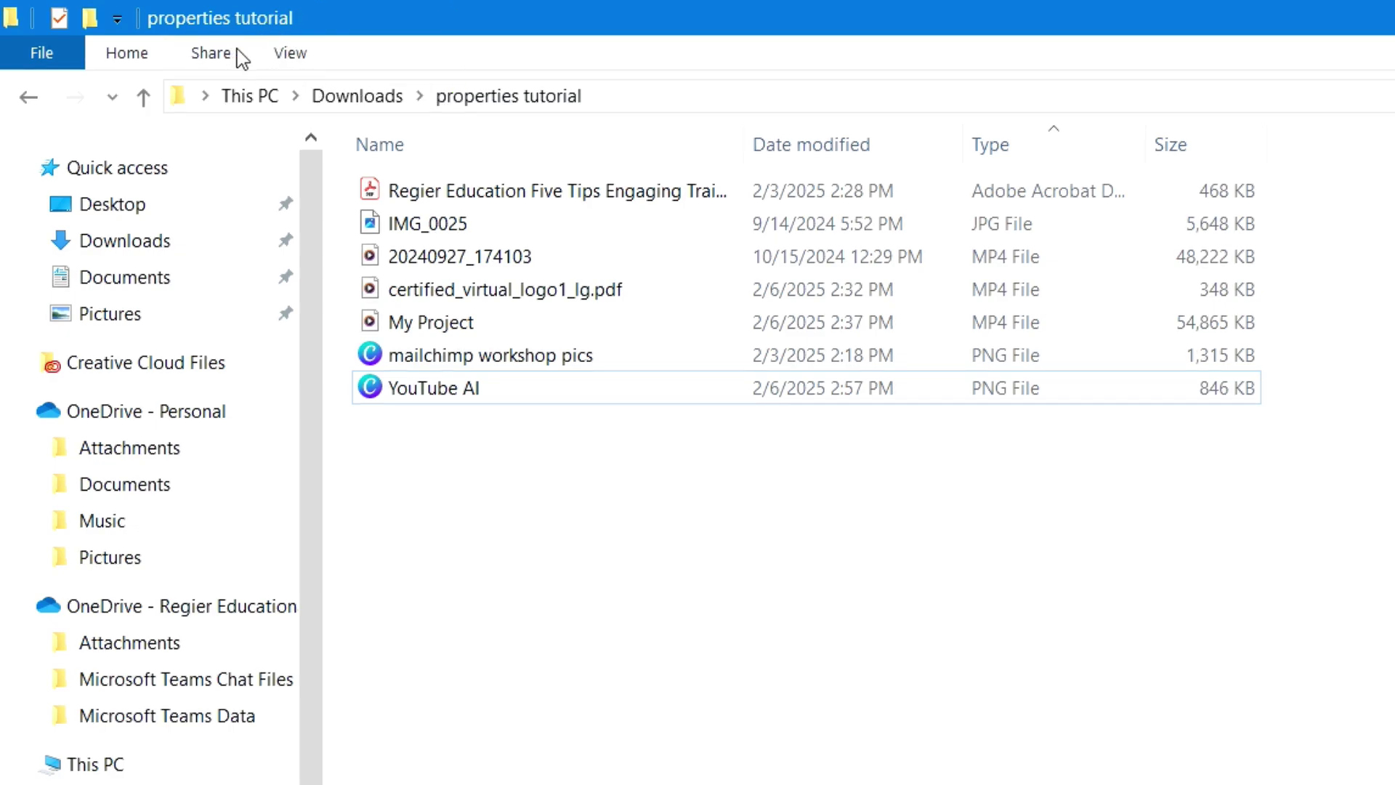
Switch the properties tutorial folder to extra large icons, back to details, and again to extra large icons
{"action": "left_click", "coordinate": [308, 58]}
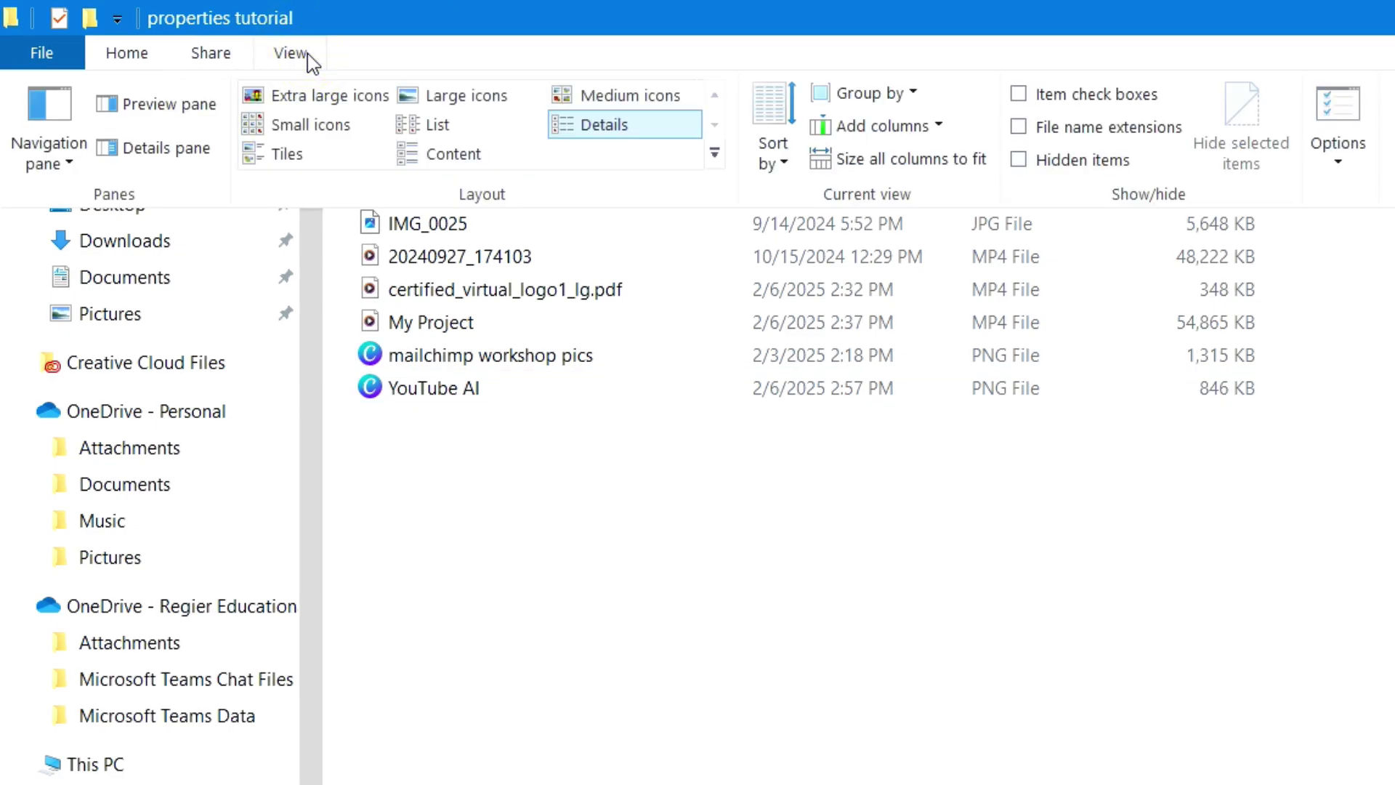
{"action": "left_click", "coordinate": [352, 95]}
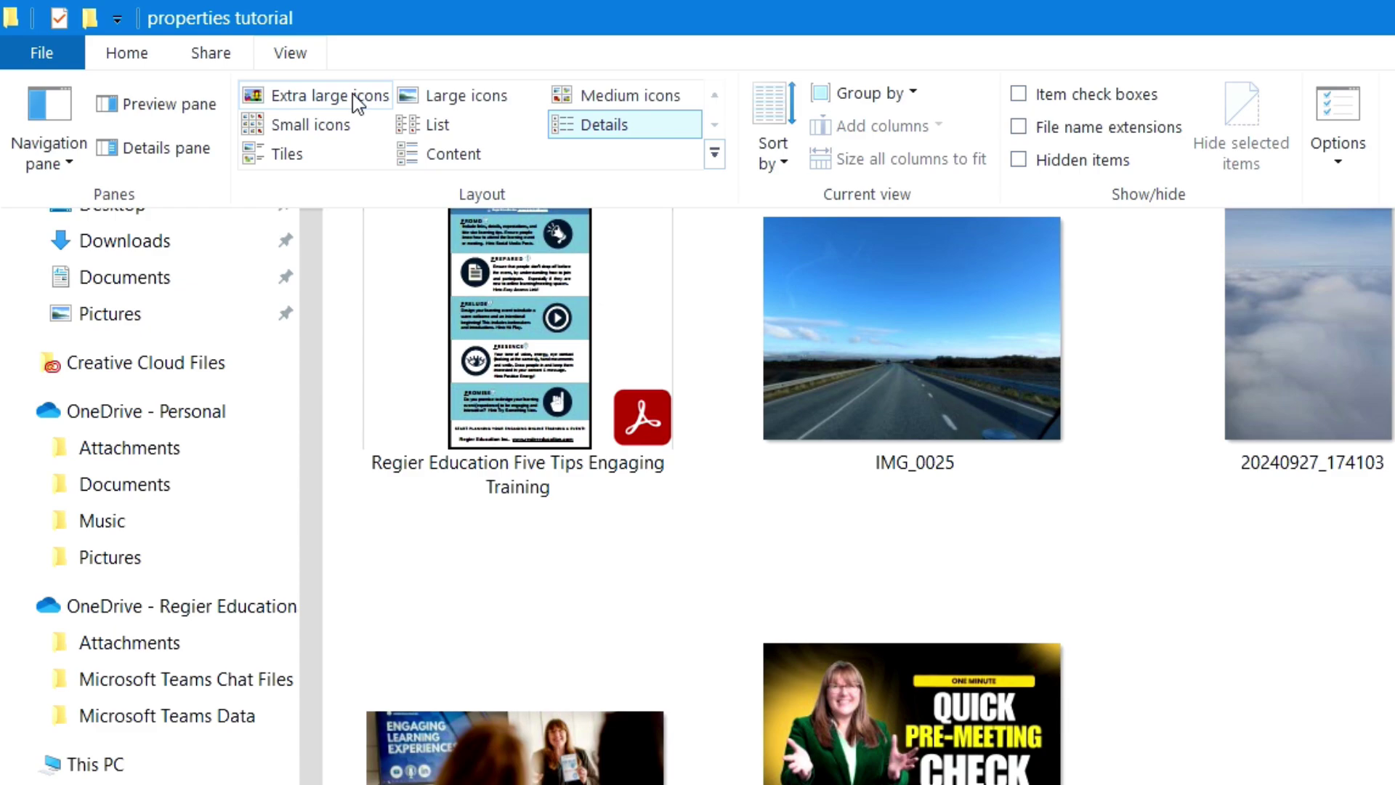
{"action": "left_click", "coordinate": [354, 101]}
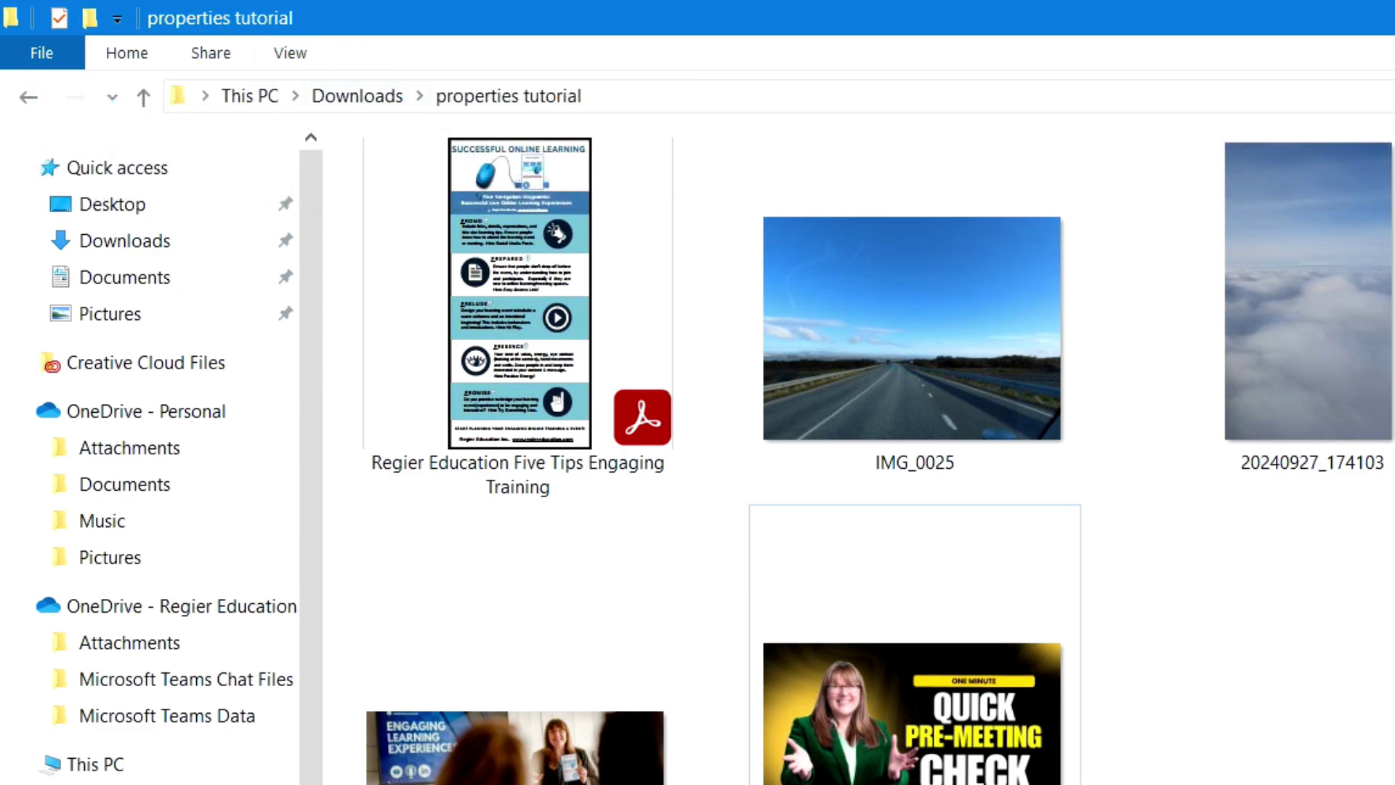
{"action": "left_click", "coordinate": [277, 53]}
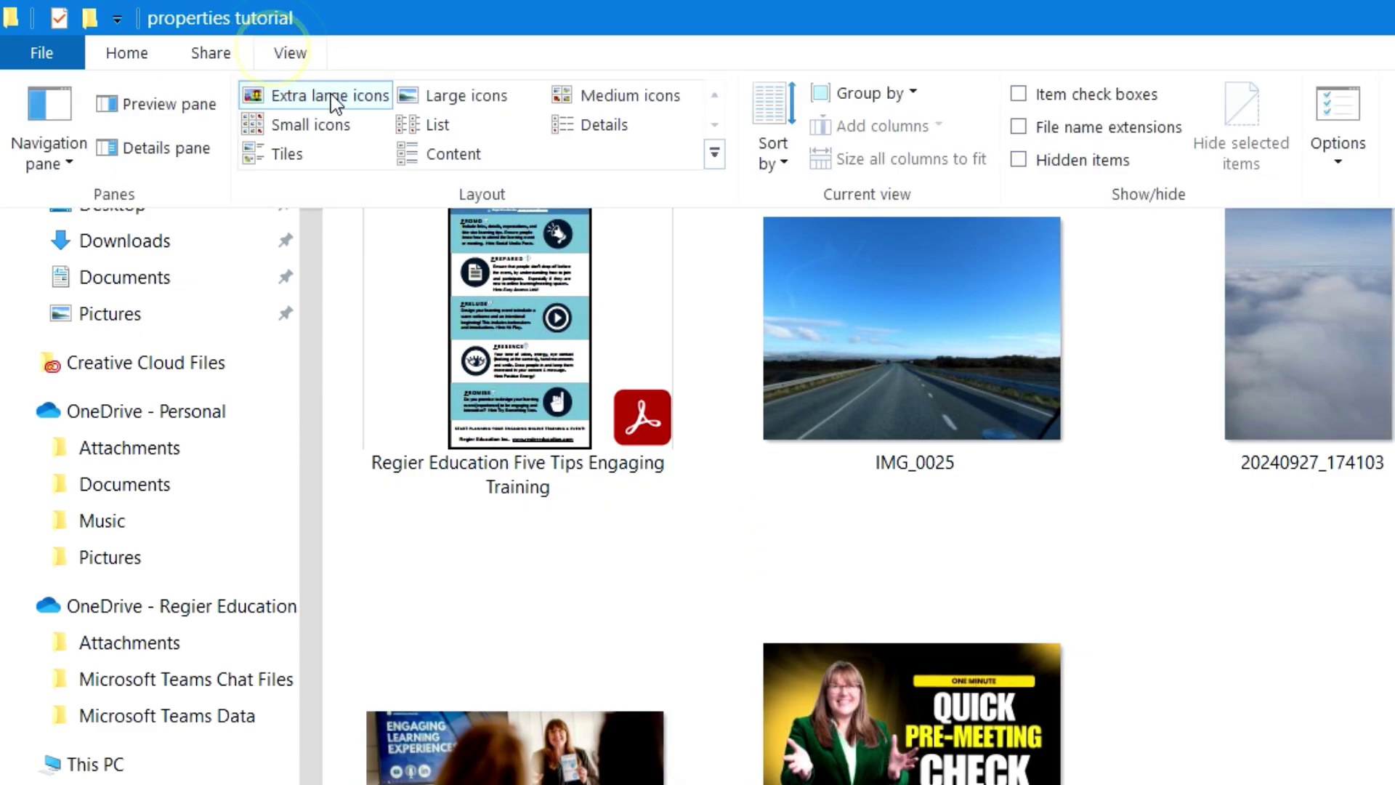
{"action": "left_click", "coordinate": [604, 128]}
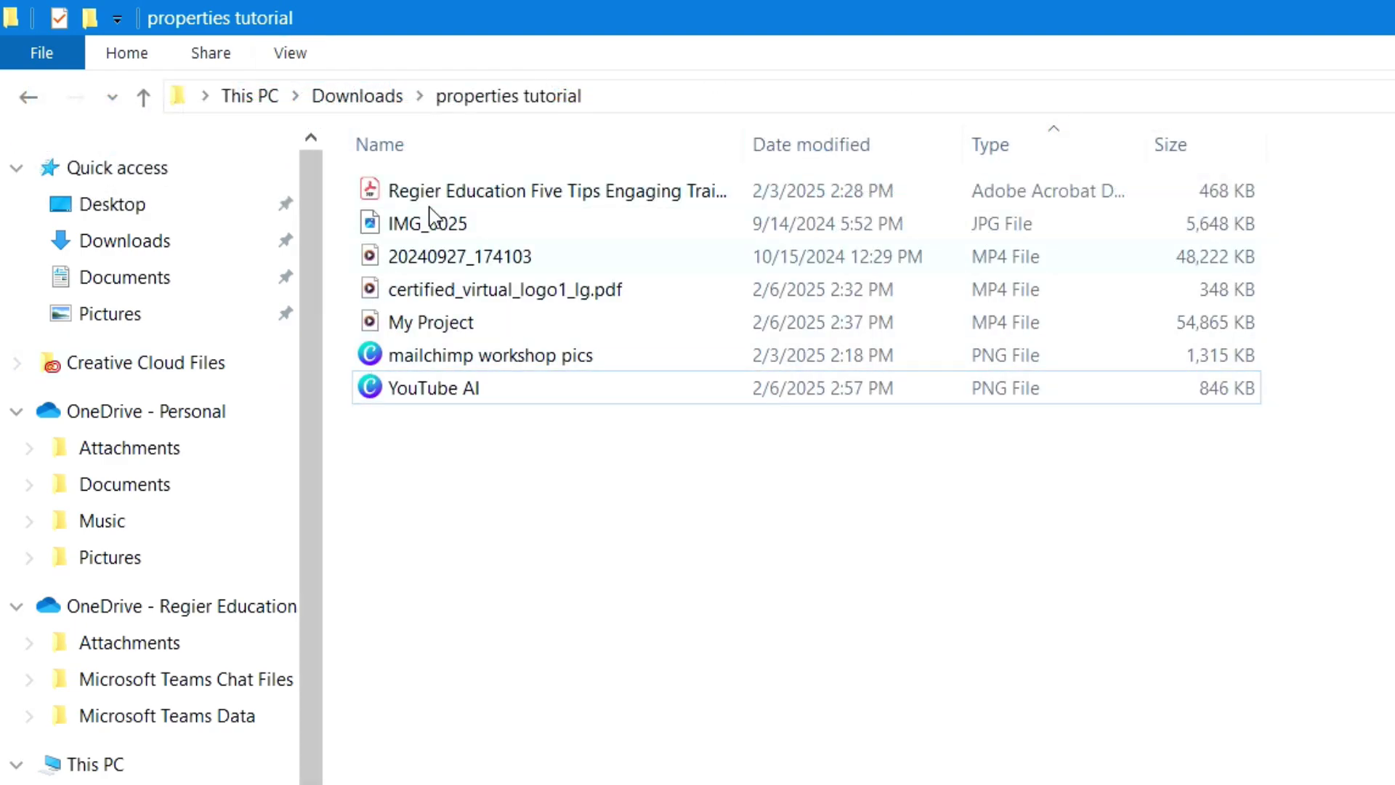
{"action": "left_click", "coordinate": [284, 56]}
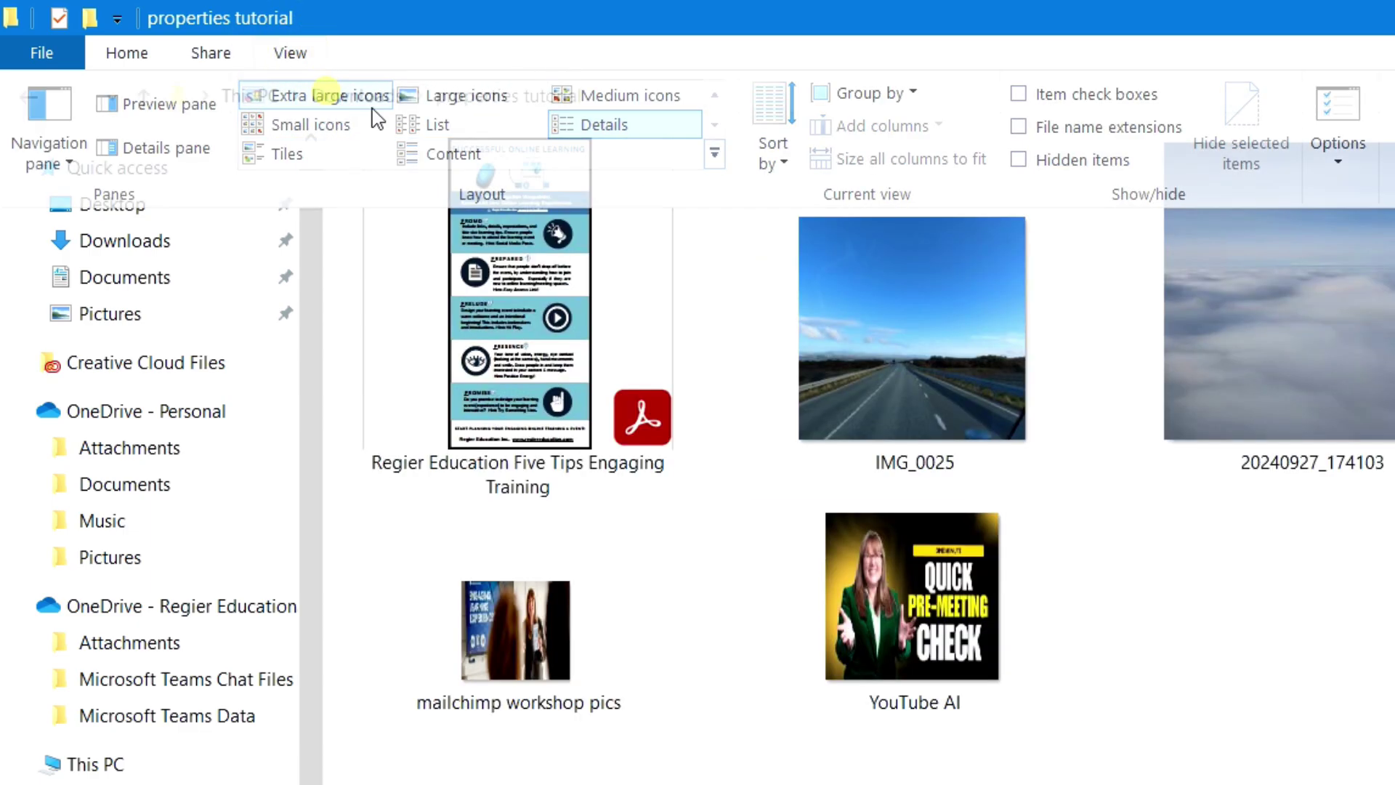
{"action": "left_click", "coordinate": [340, 97]}
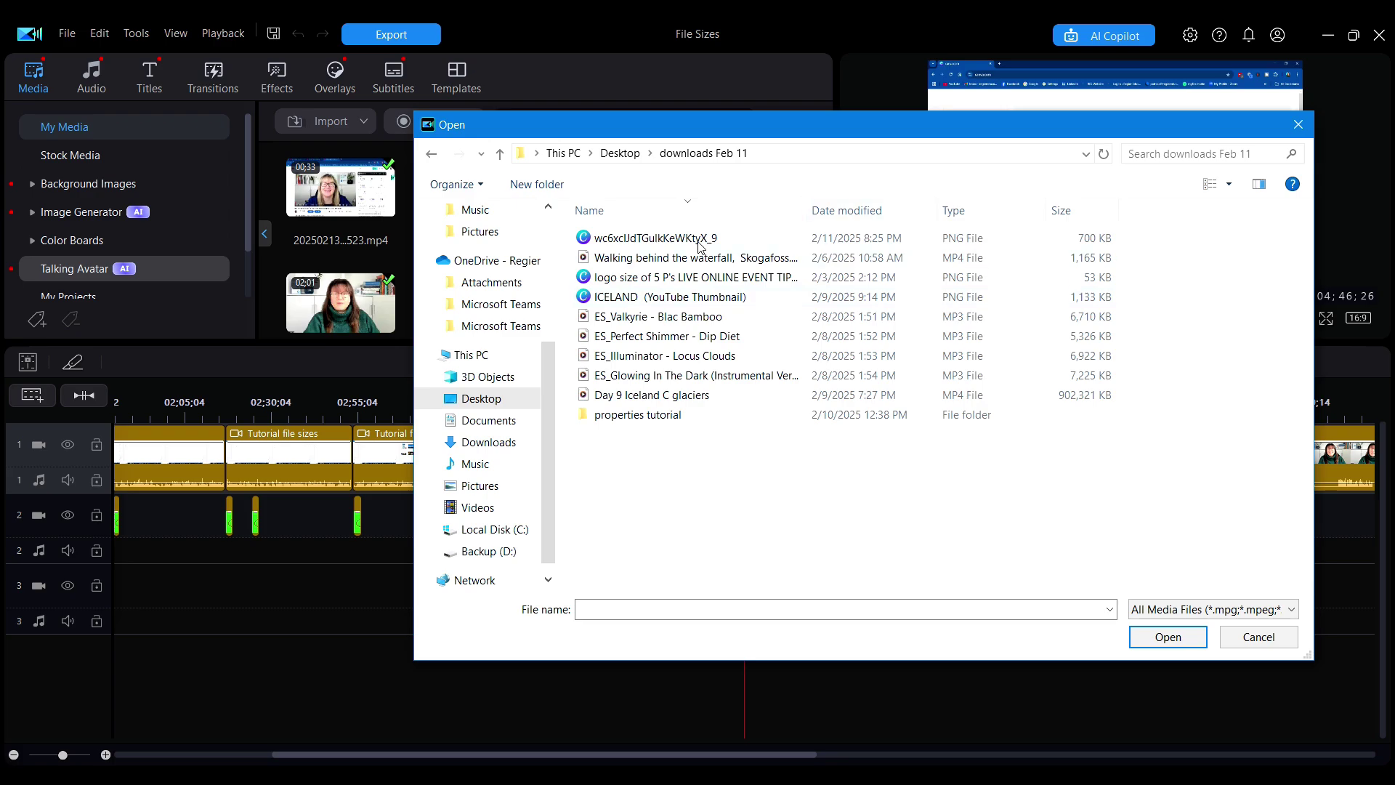
In the video editor's import dialog, show the downloads Feb 11 files as medium icons, then large icons, and enlarge the thumbnails further
{"action": "mouse_move", "coordinate": [694, 414]}
{"action": "left_click", "coordinate": [1229, 186]}
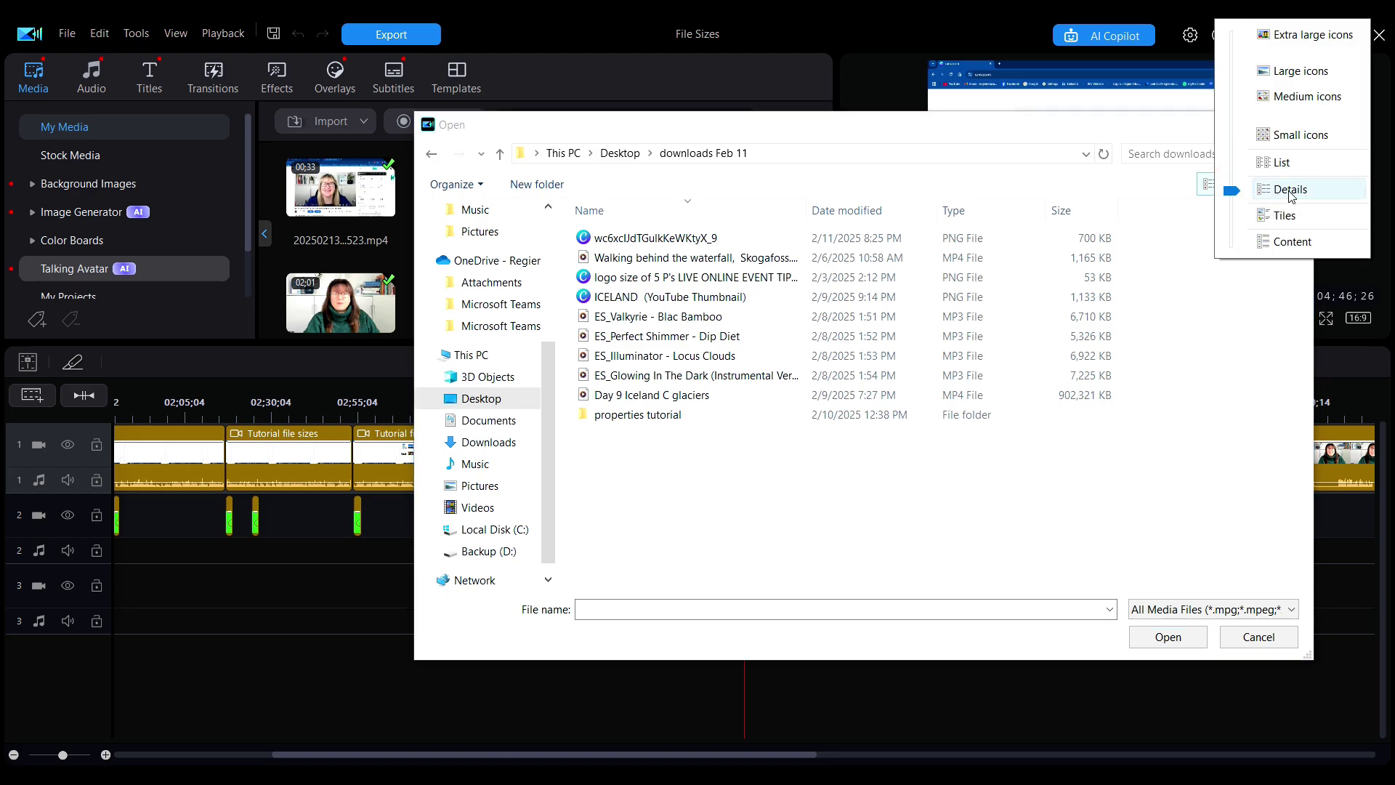
{"action": "left_click", "coordinate": [1287, 98]}
{"action": "left_click", "coordinate": [1228, 184]}
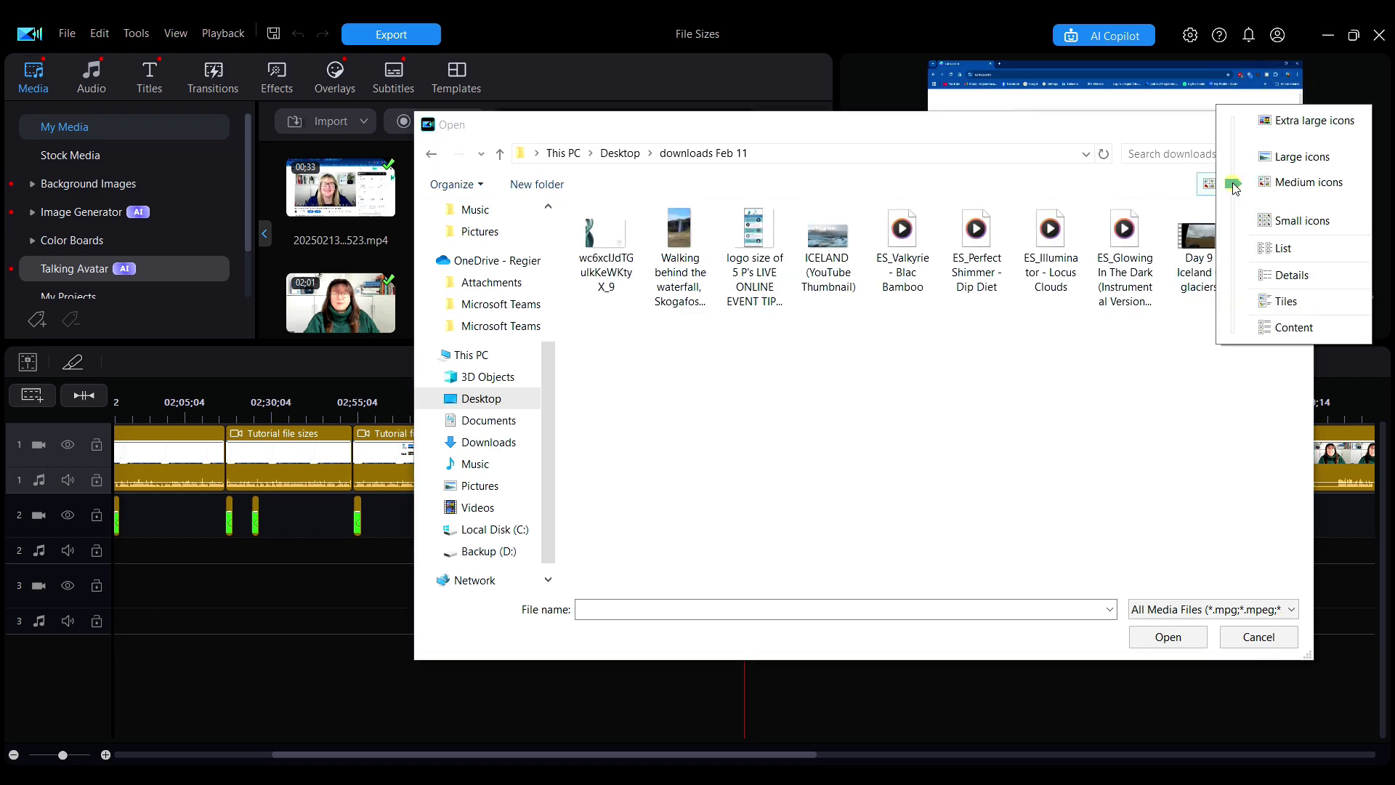
{"action": "left_click", "coordinate": [1273, 157]}
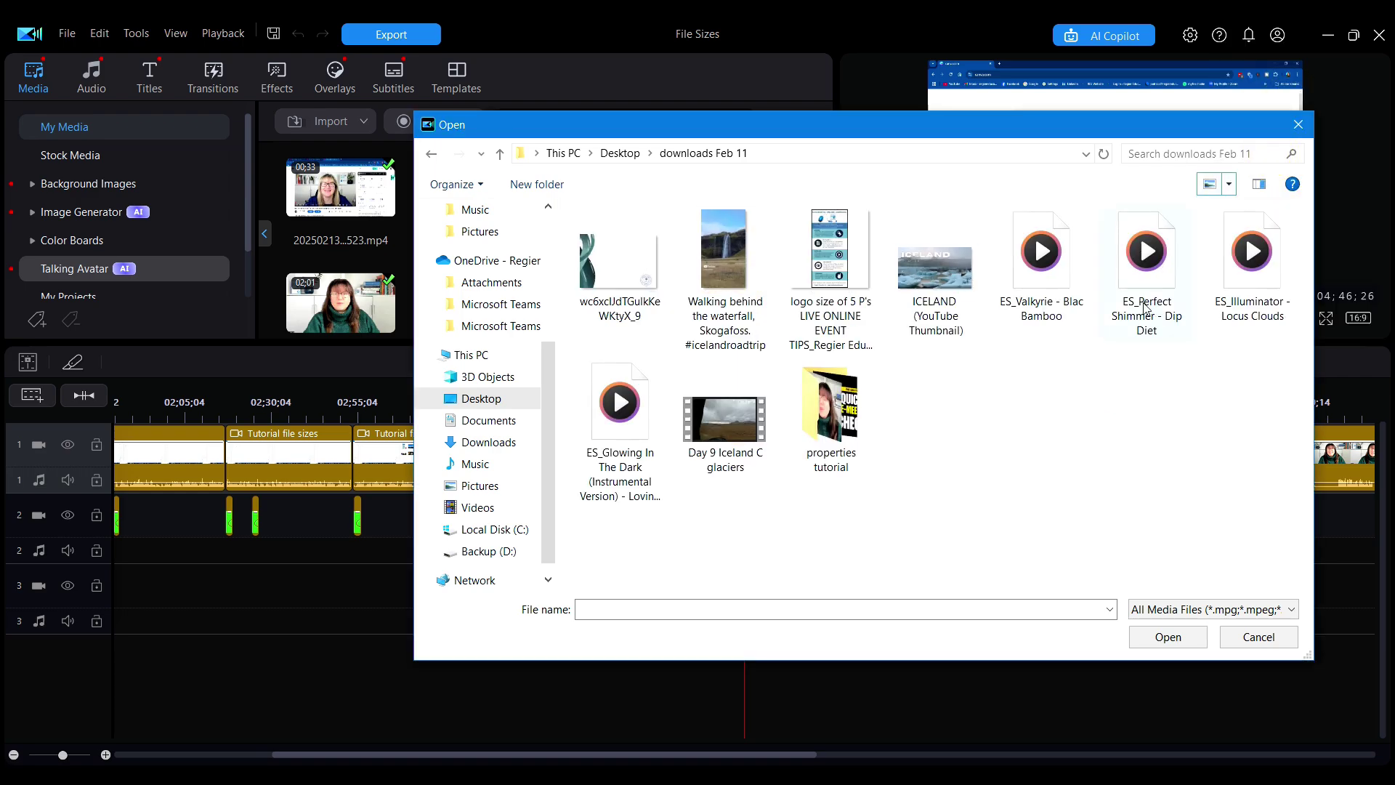
{"action": "left_click", "coordinate": [1229, 185]}
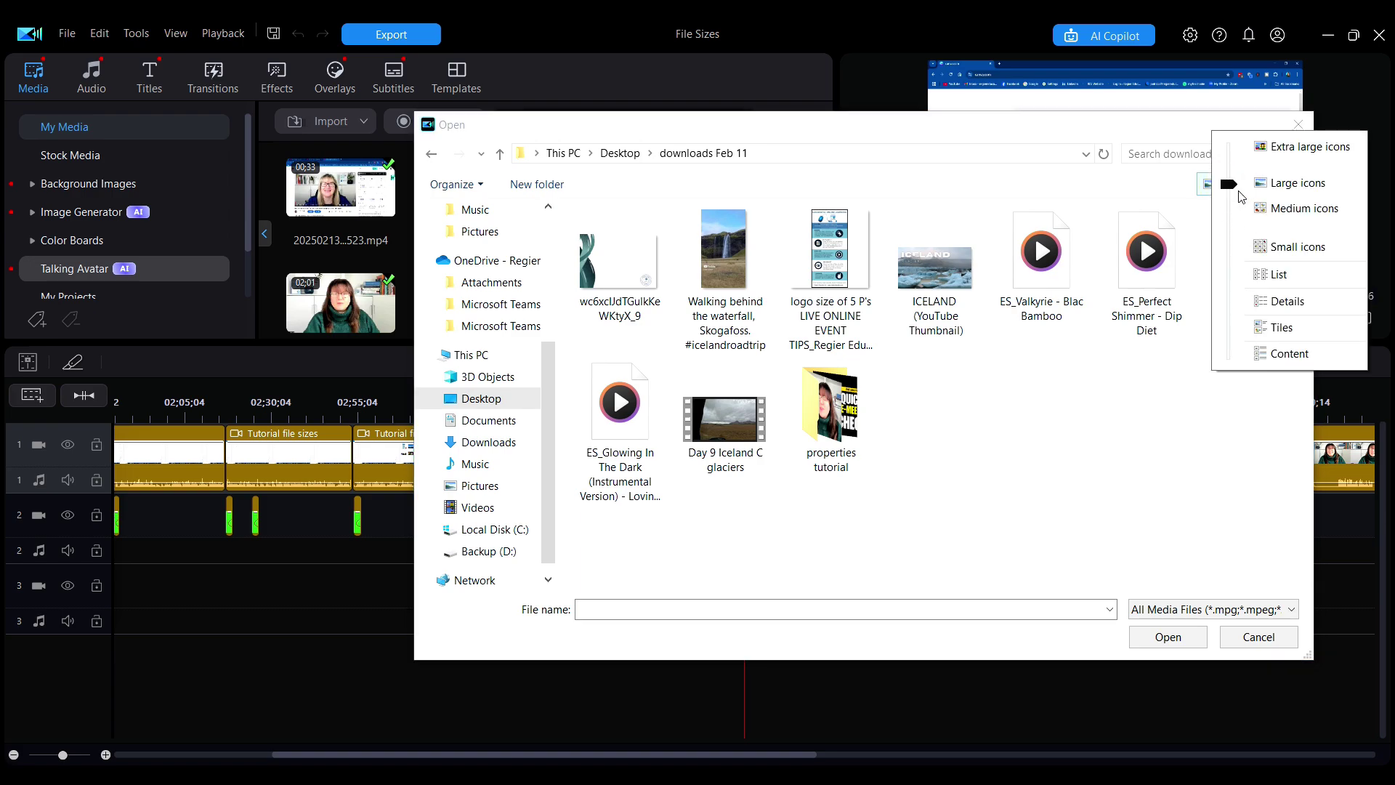
{"action": "mouse_move", "coordinate": [1235, 191]}
{"action": "left_mouse_down"}
{"action": "mouse_move", "coordinate": [1235, 208]}
{"action": "mouse_move", "coordinate": [1233, 155]}
{"action": "mouse_move", "coordinate": [1229, 172]}
{"action": "left_mouse_up"}
{"action": "left_click", "coordinate": [1191, 217]}
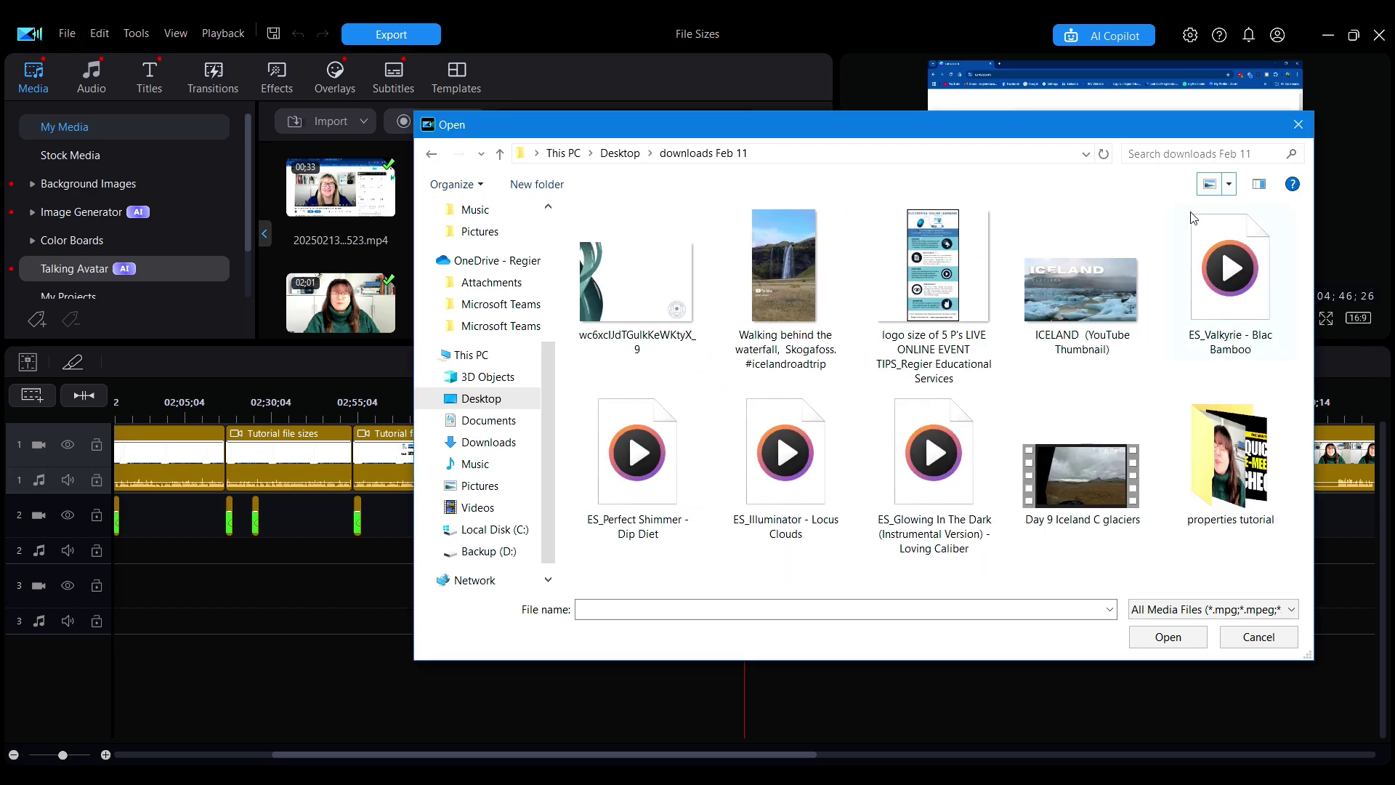
{"action": "mouse_move", "coordinate": [1191, 224]}
{"action": "left_click", "coordinate": [1229, 184]}
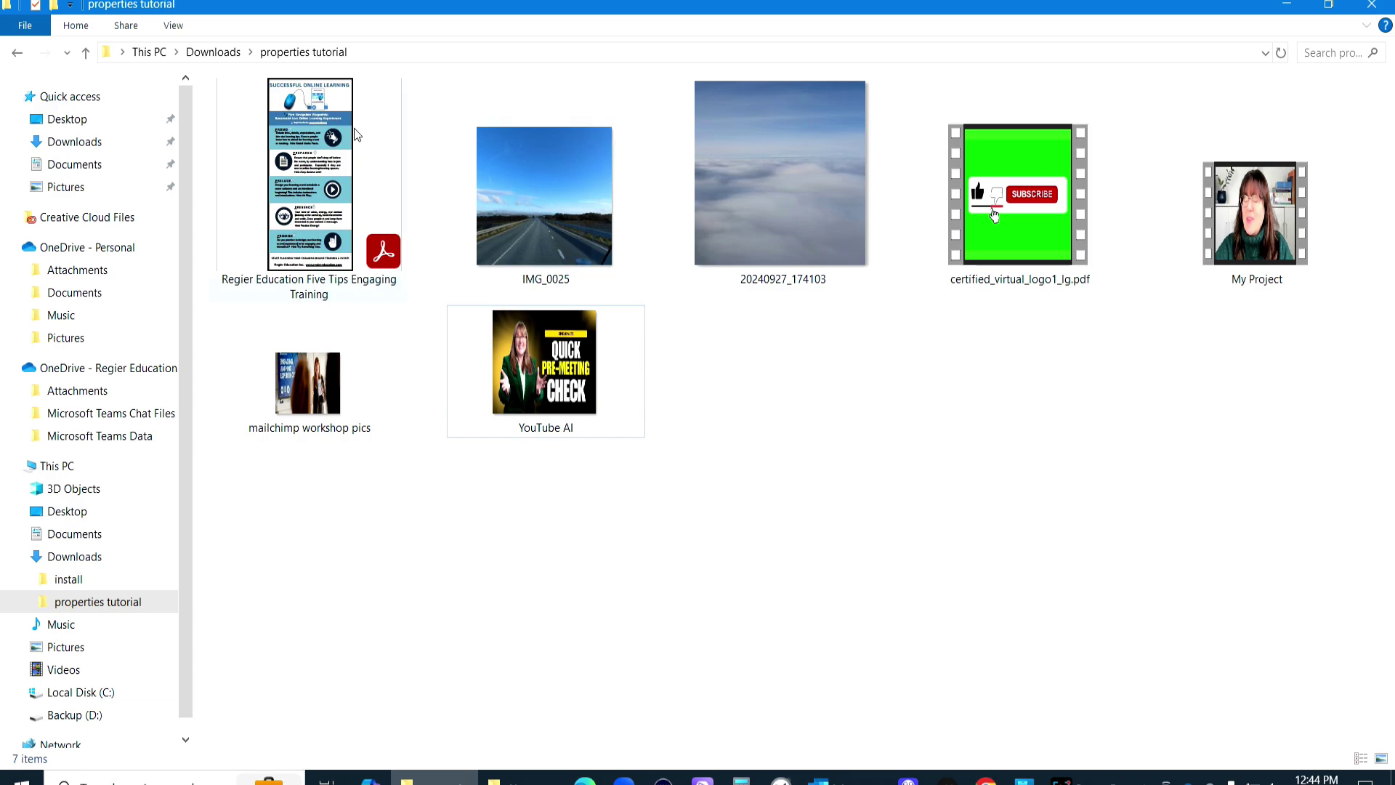
In File Explorer, change the properties tutorial folder's layout to details and restore the extra large icons
{"action": "left_click", "coordinate": [173, 26]}
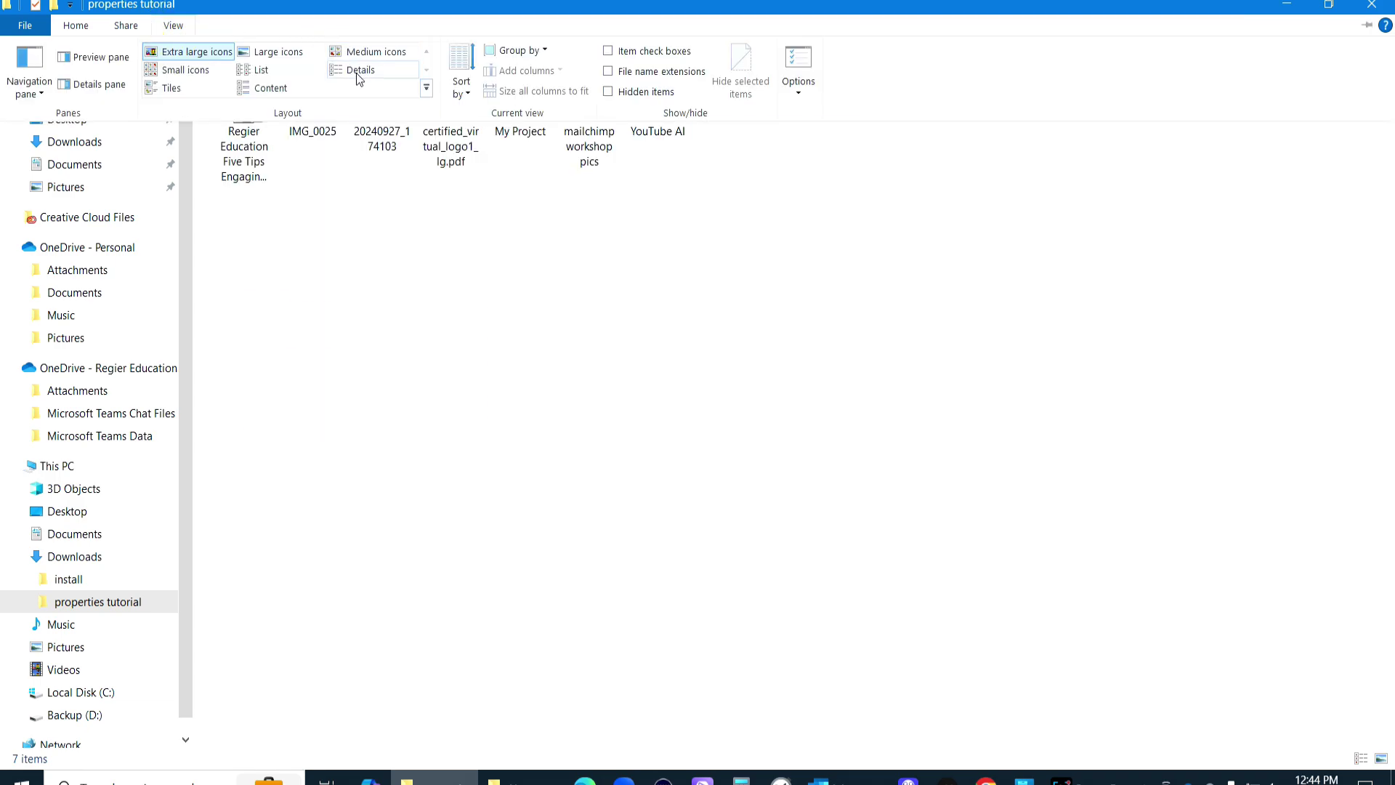
{"action": "left_click", "coordinate": [359, 77]}
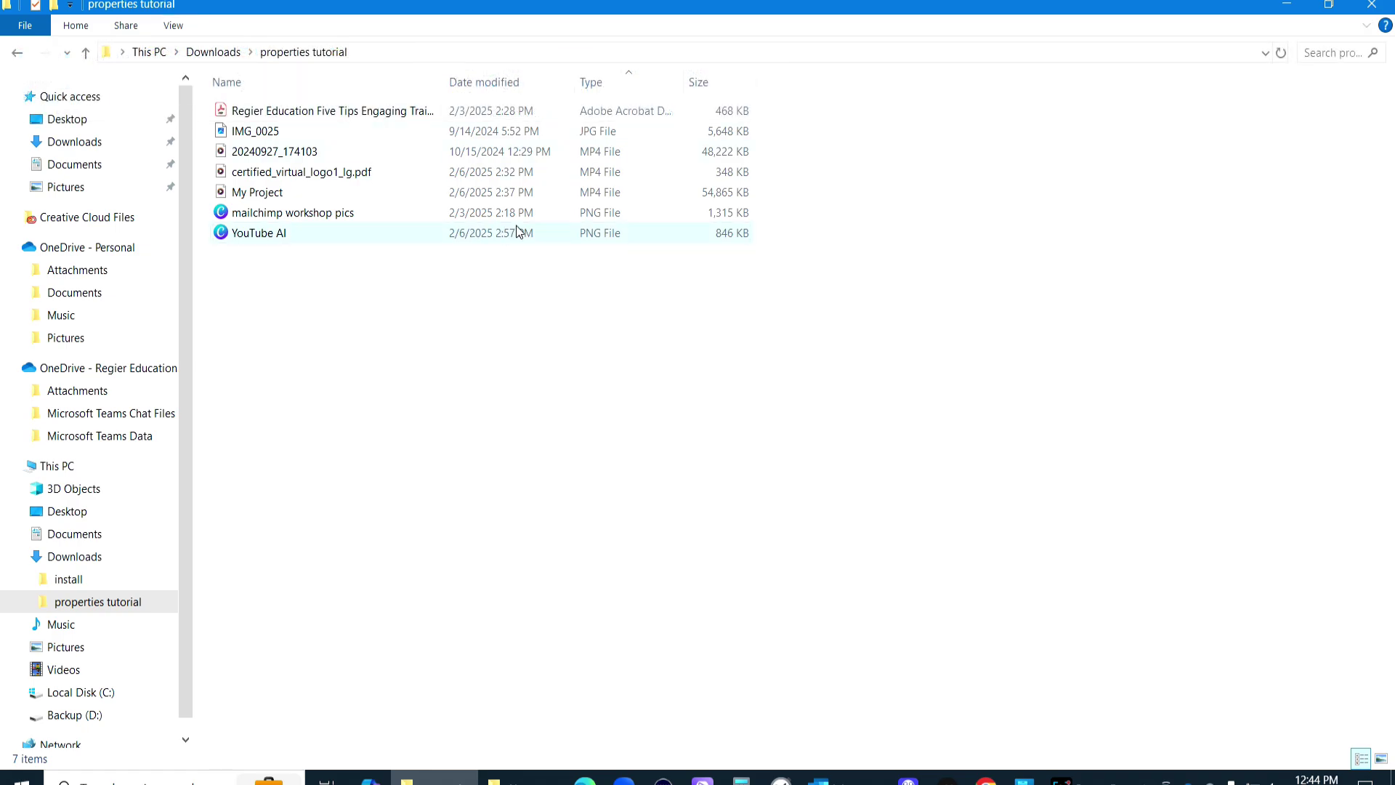
{"action": "left_click", "coordinate": [173, 27]}
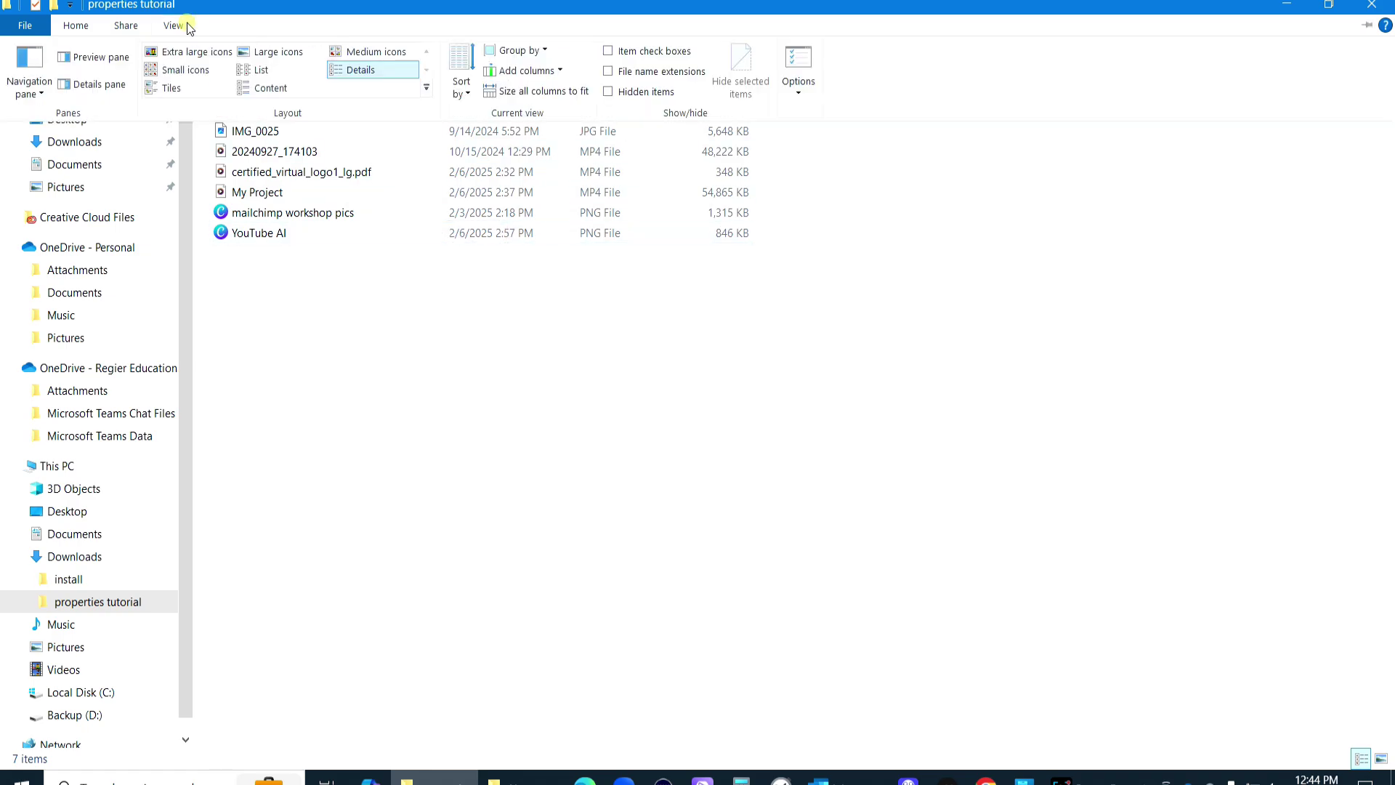
{"action": "left_click", "coordinate": [194, 55]}
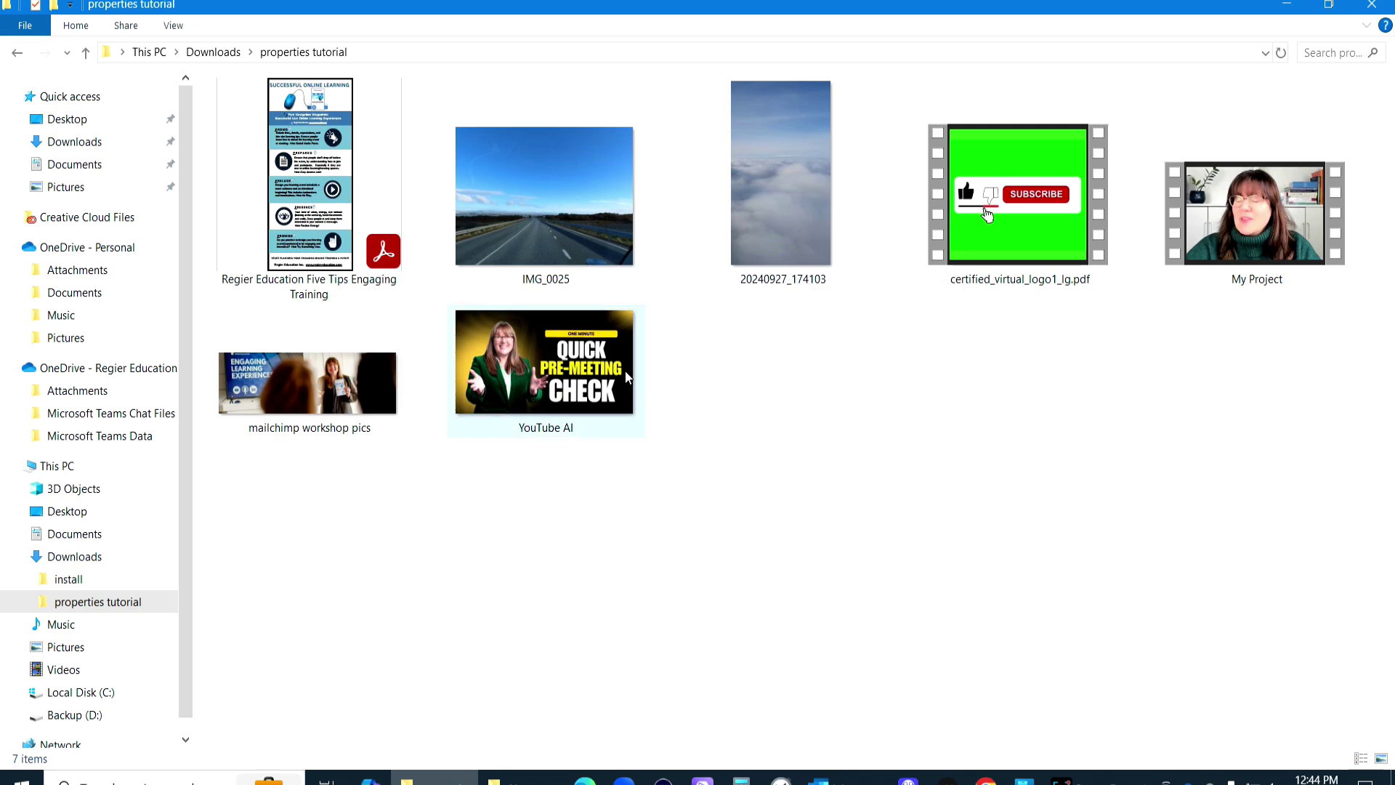
Open the properties of the YouTube AI image to check its file size, and move the properties window upward
{"action": "left_click", "coordinate": [546, 365]}
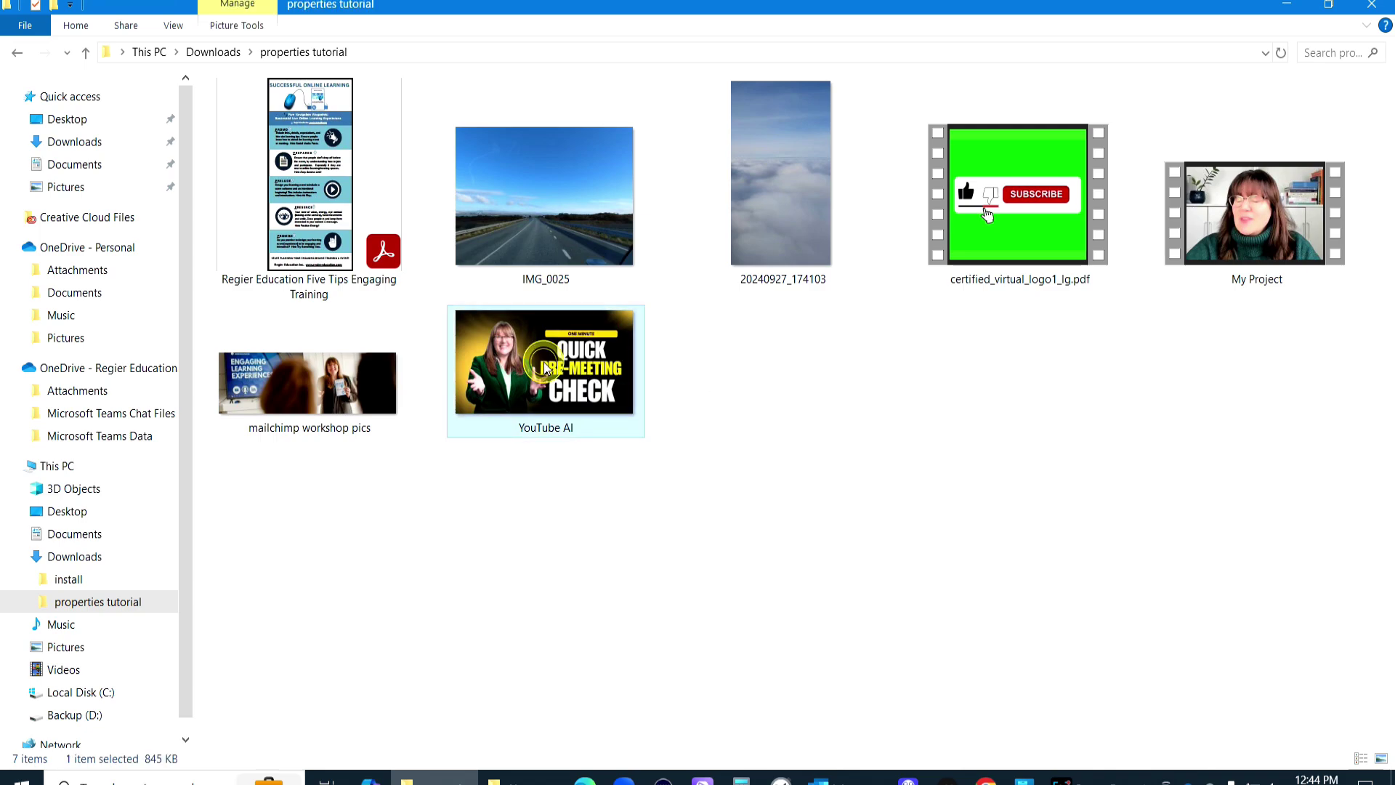
{"action": "mouse_move", "coordinate": [566, 363]}
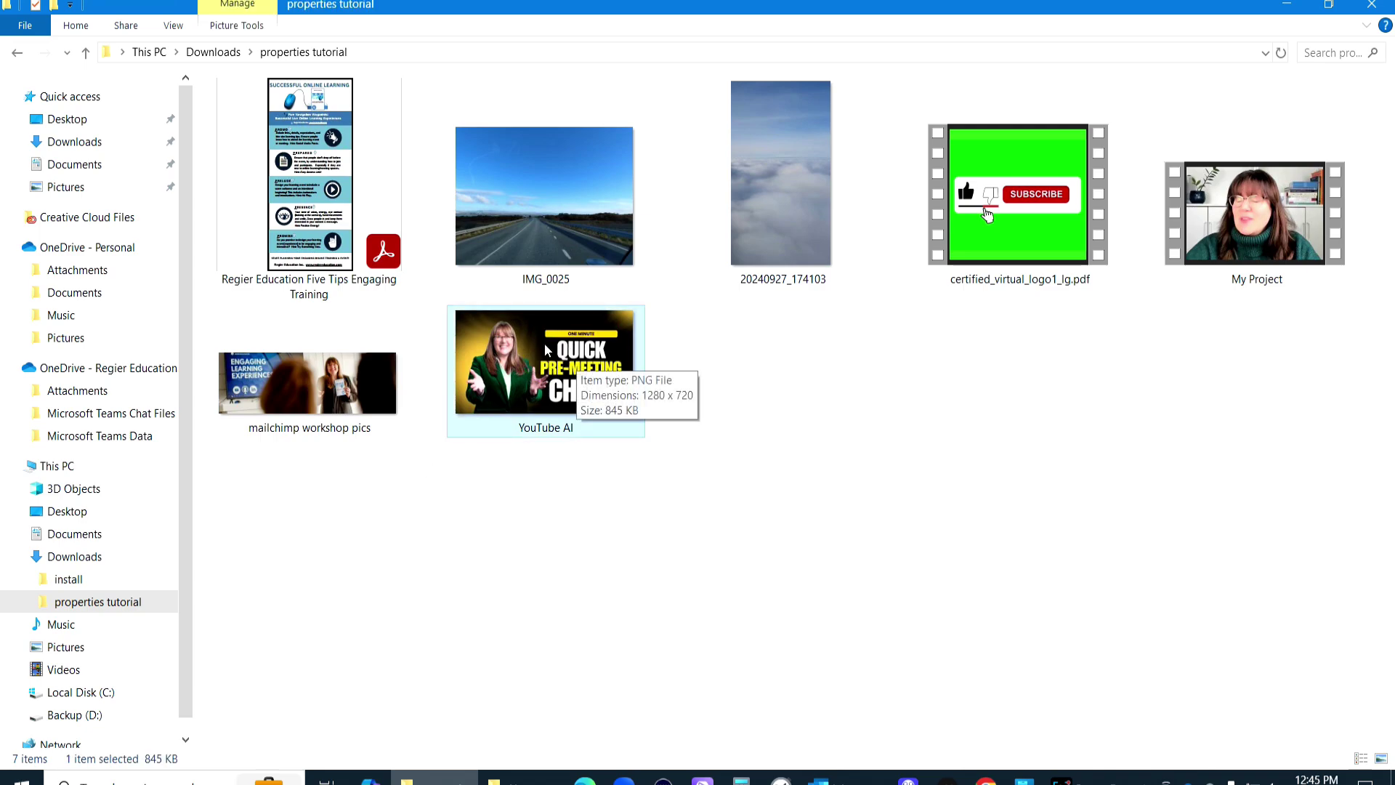
{"action": "double_click", "coordinate": [589, 342]}
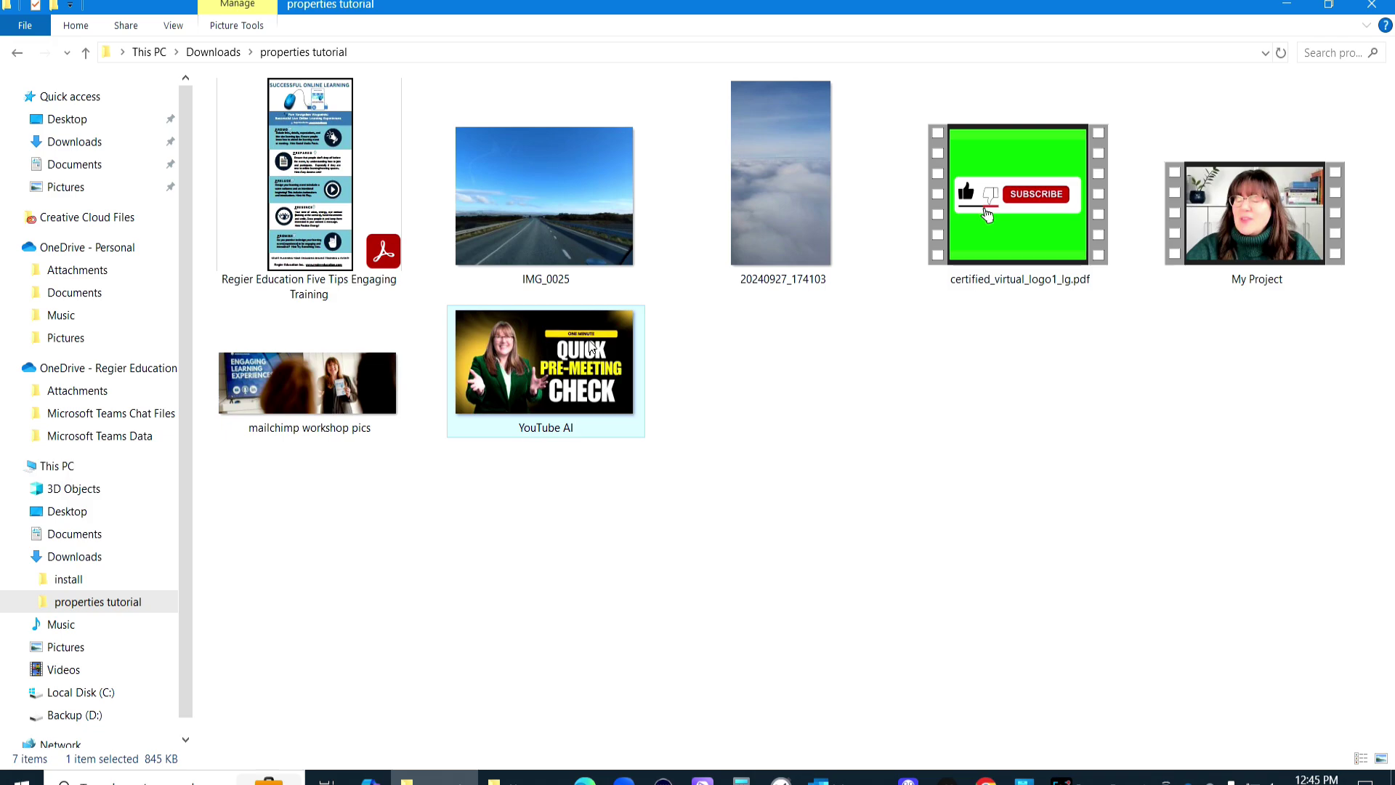
{"action": "right_click", "coordinate": [589, 342]}
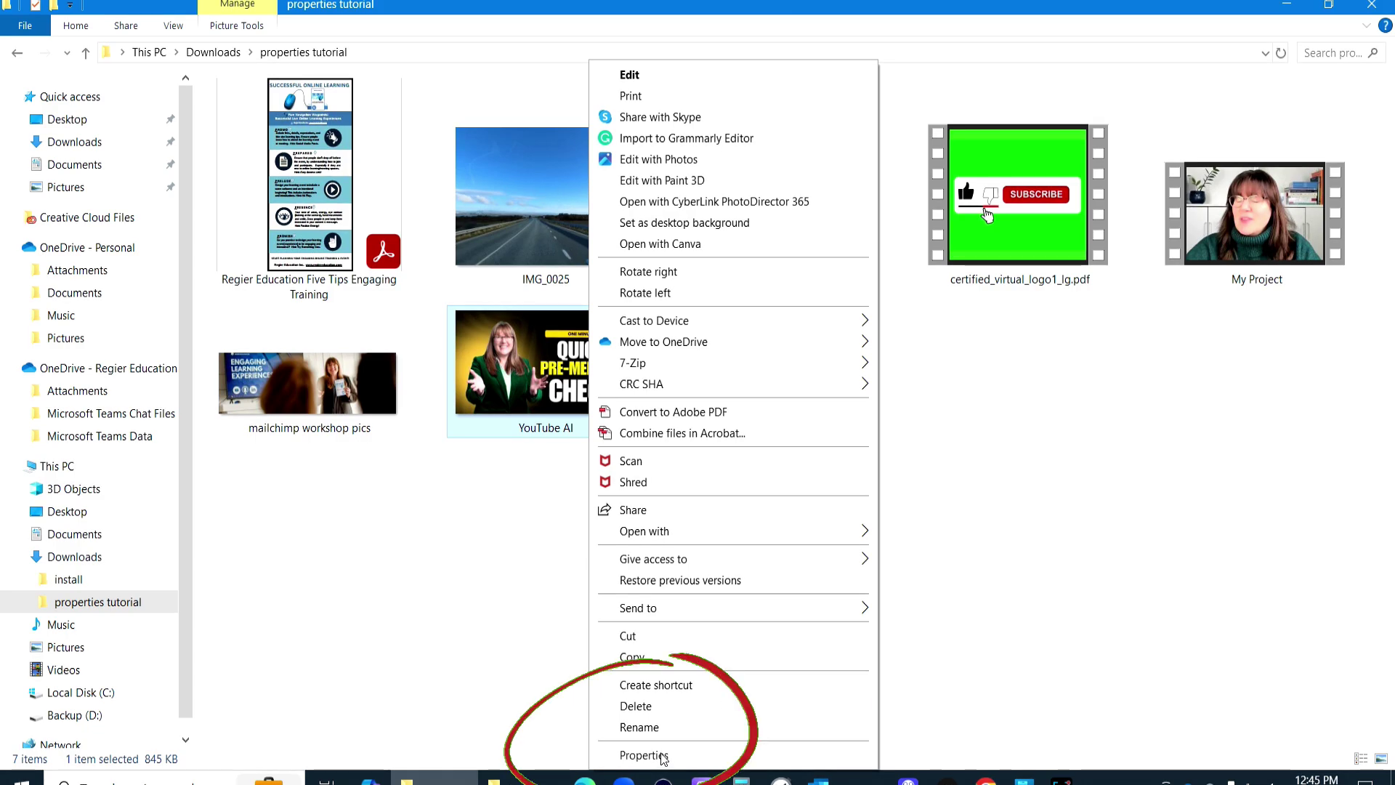
{"action": "left_click", "coordinate": [664, 756]}
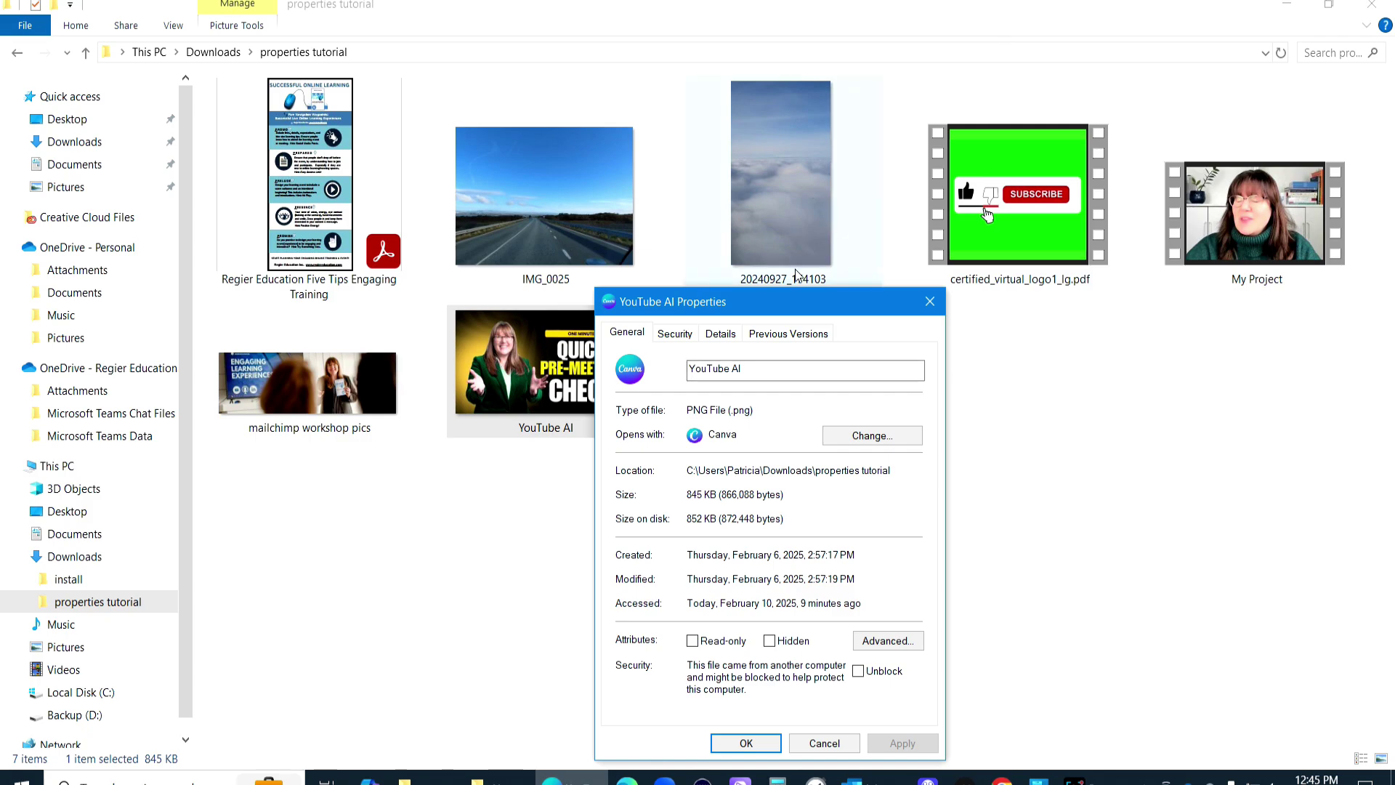
{"action": "left_click_drag", "start_coordinate": [776, 301], "coordinate": [827, 93]}
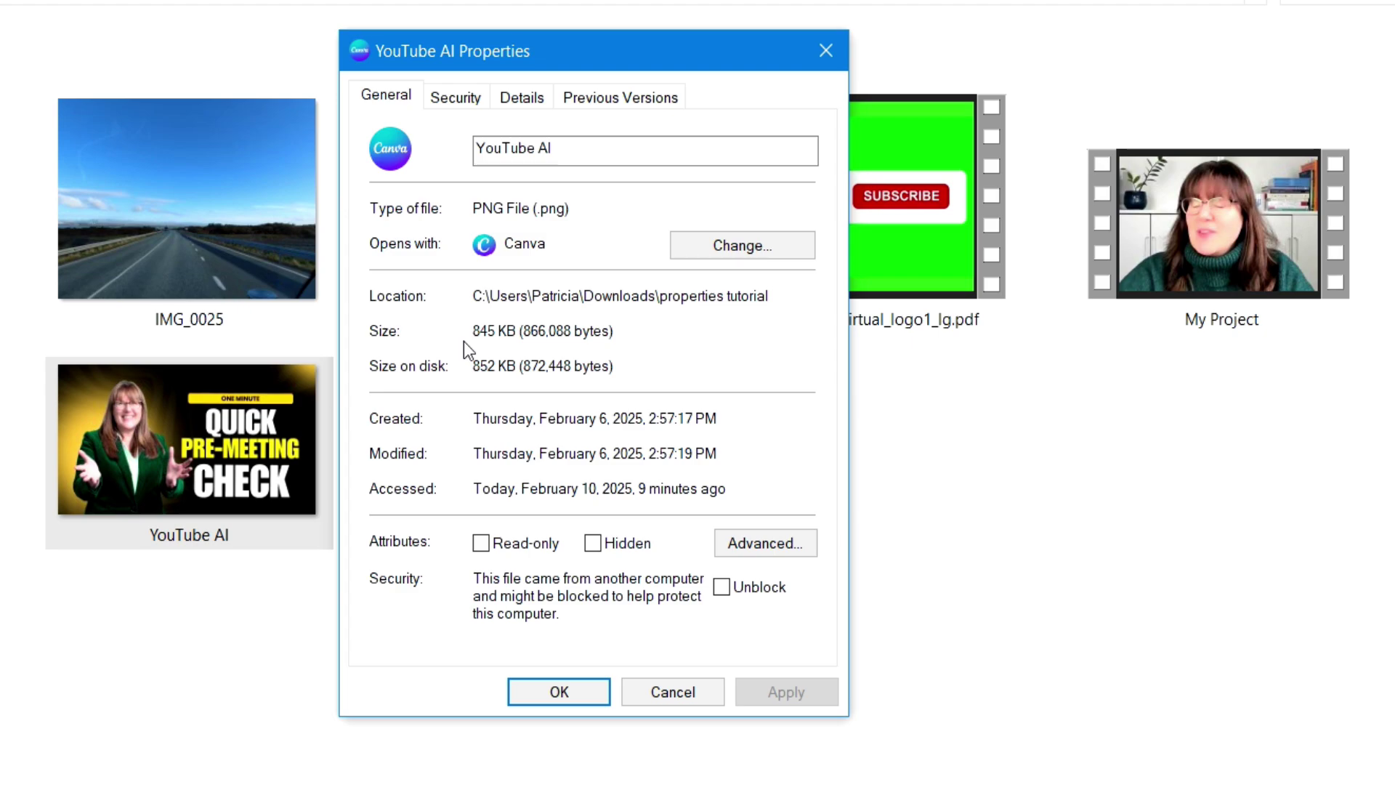
Review the YouTube AI image's security permissions and its detailed file properties, and return to the general properties
{"action": "left_click", "coordinate": [452, 100]}
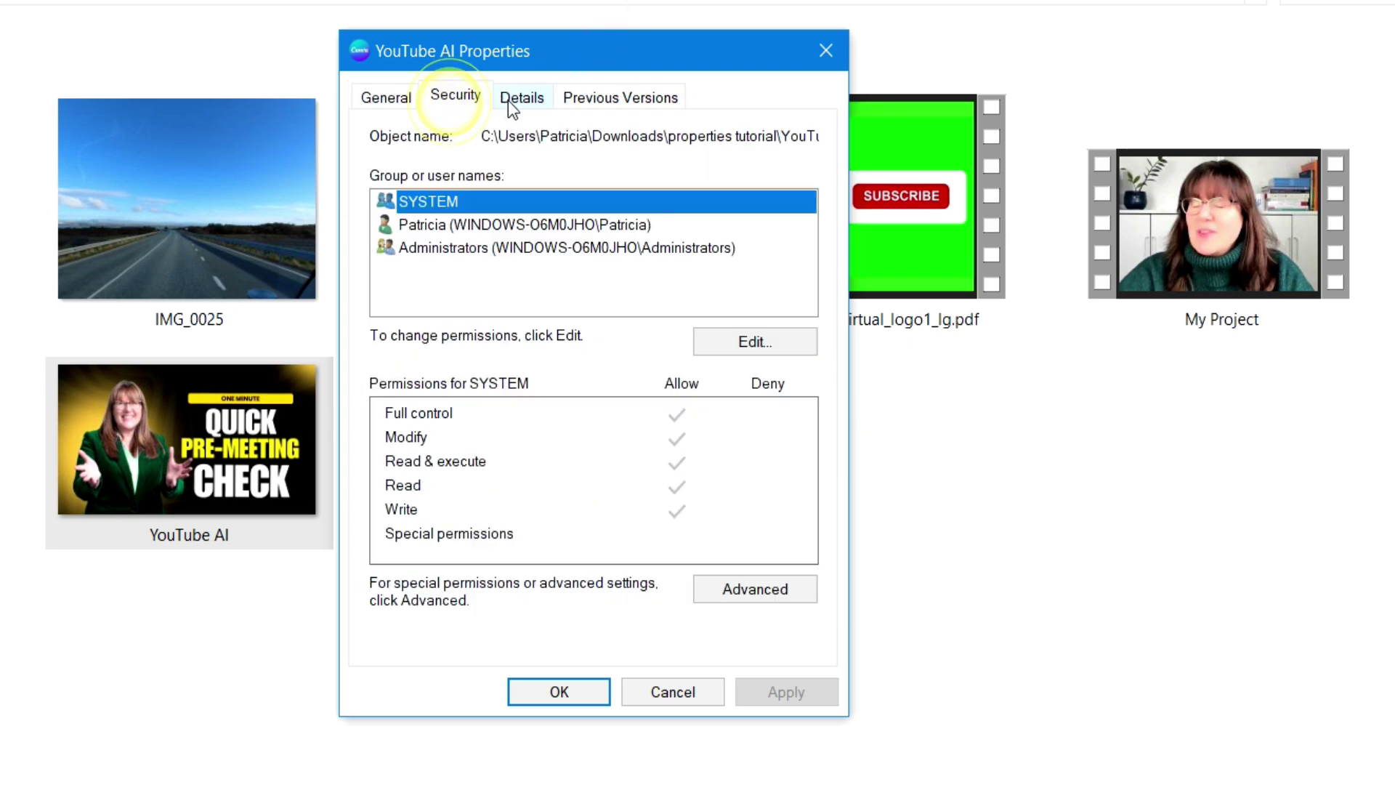
{"action": "left_click", "coordinate": [517, 101]}
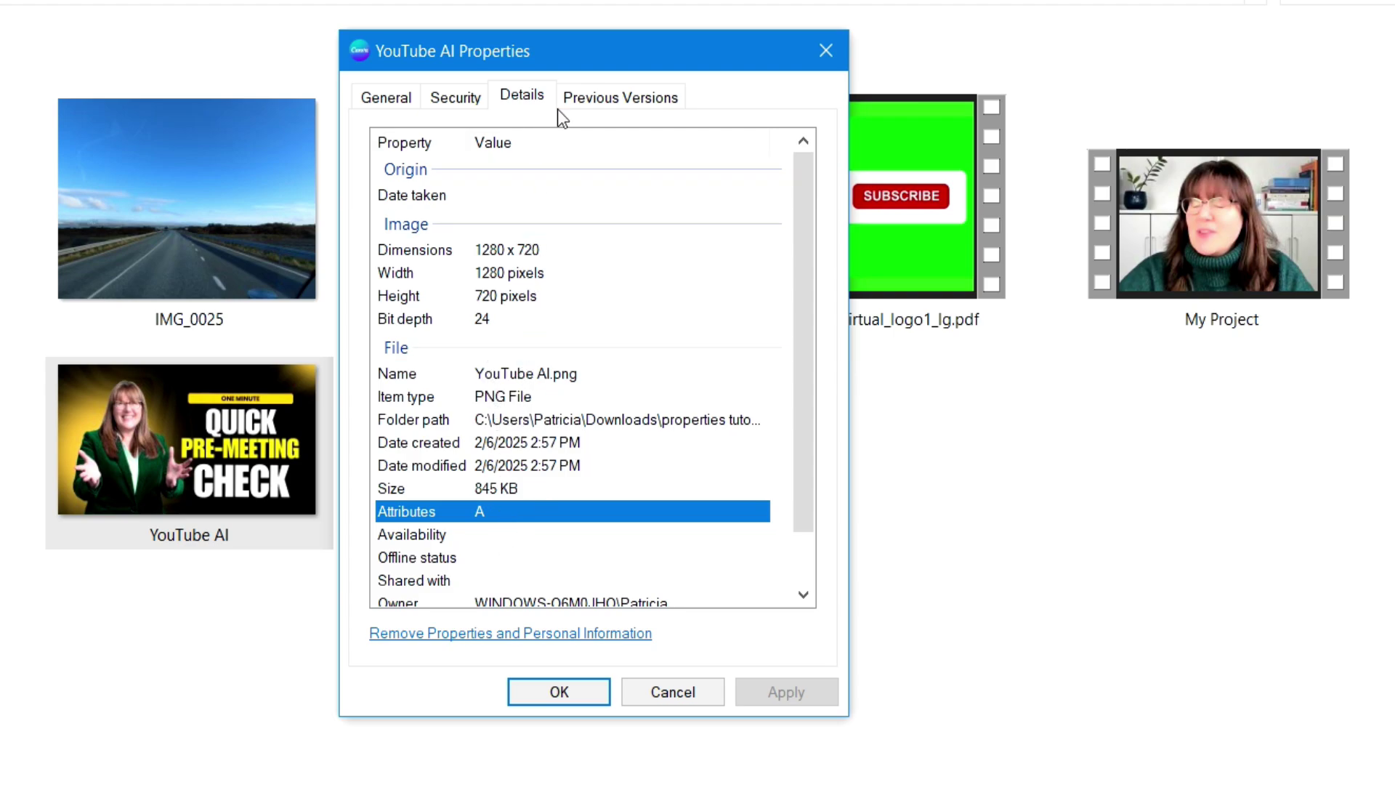
{"action": "left_click", "coordinate": [401, 106]}
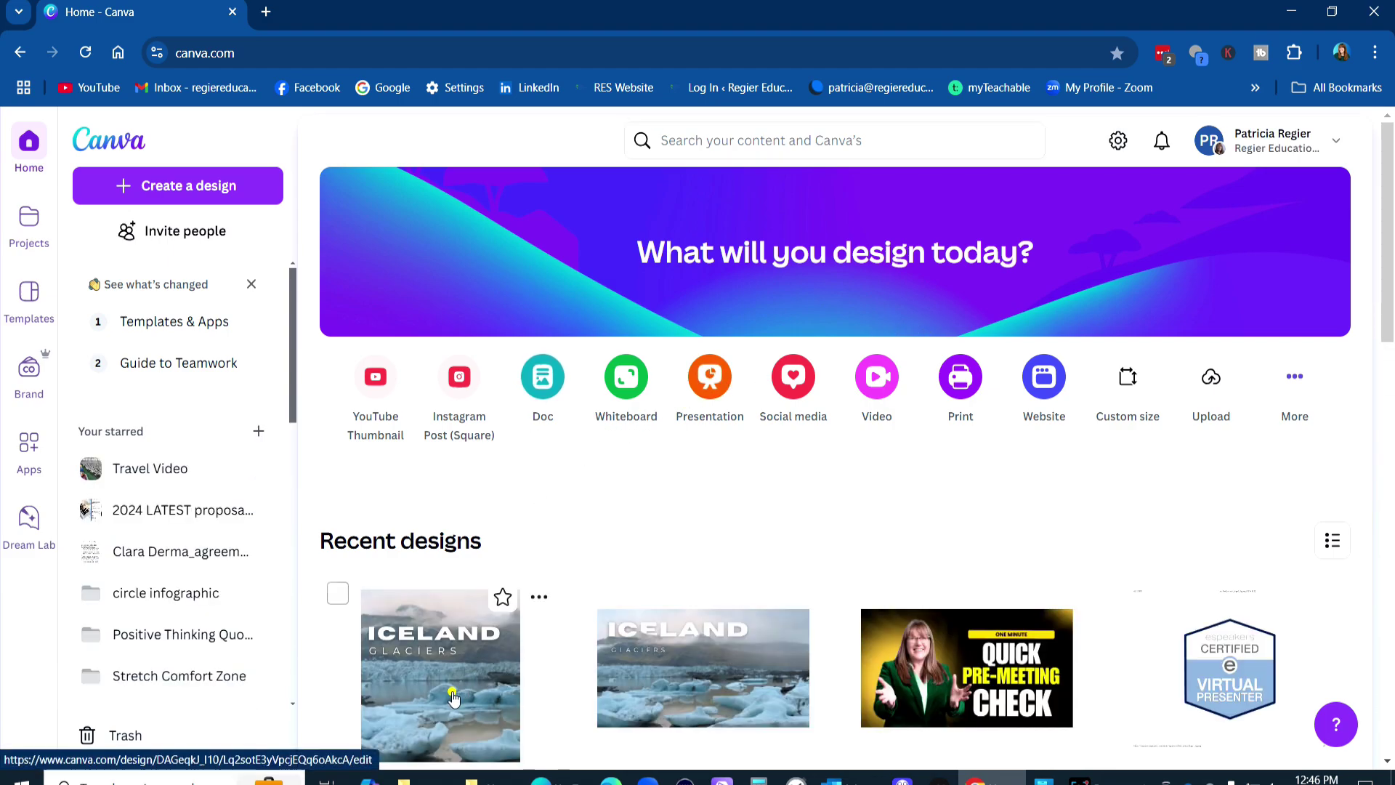
In Canva, open the portrait Iceland Glaciers design and examine its resize options, including custom dimensions and available units, without resizing it
{"action": "left_click", "coordinate": [451, 691]}
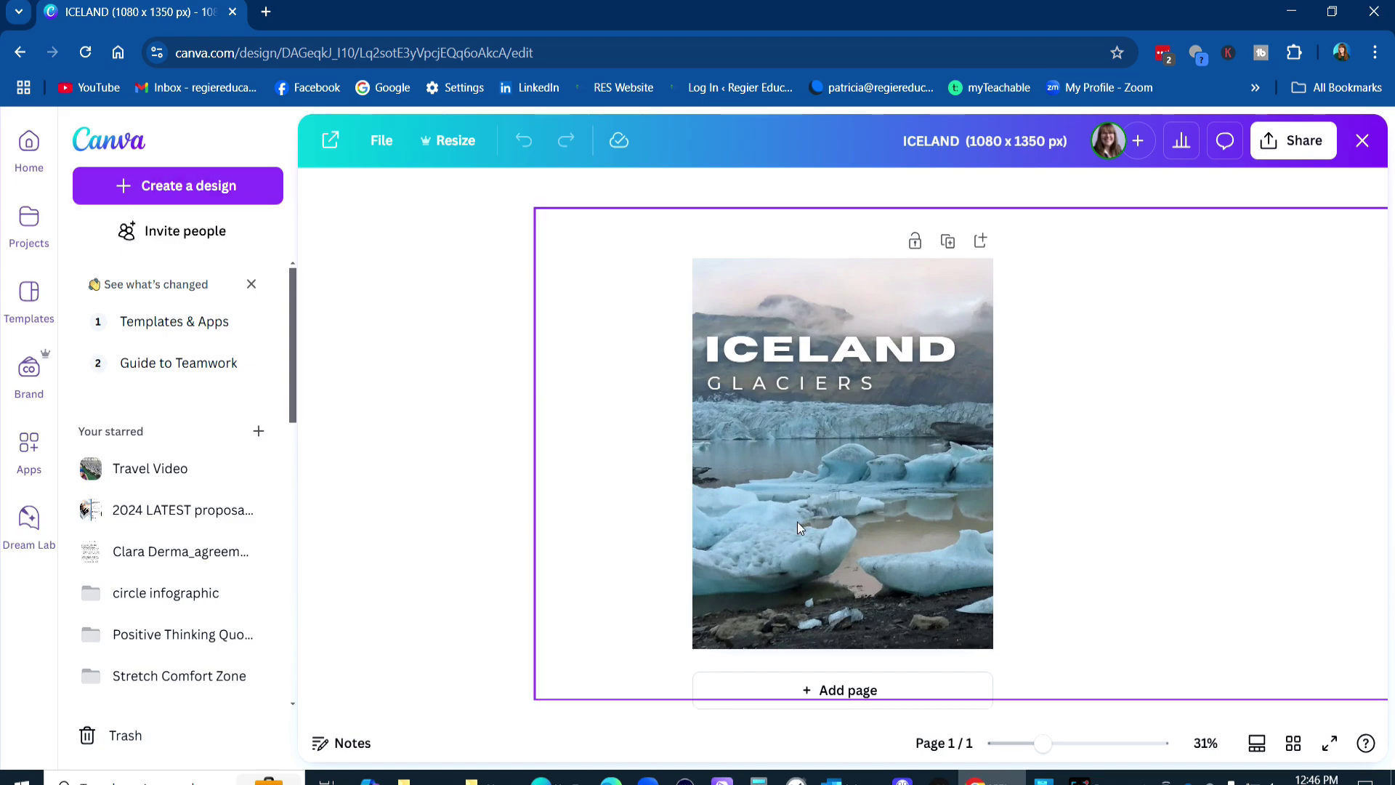
{"action": "left_click", "coordinate": [448, 144]}
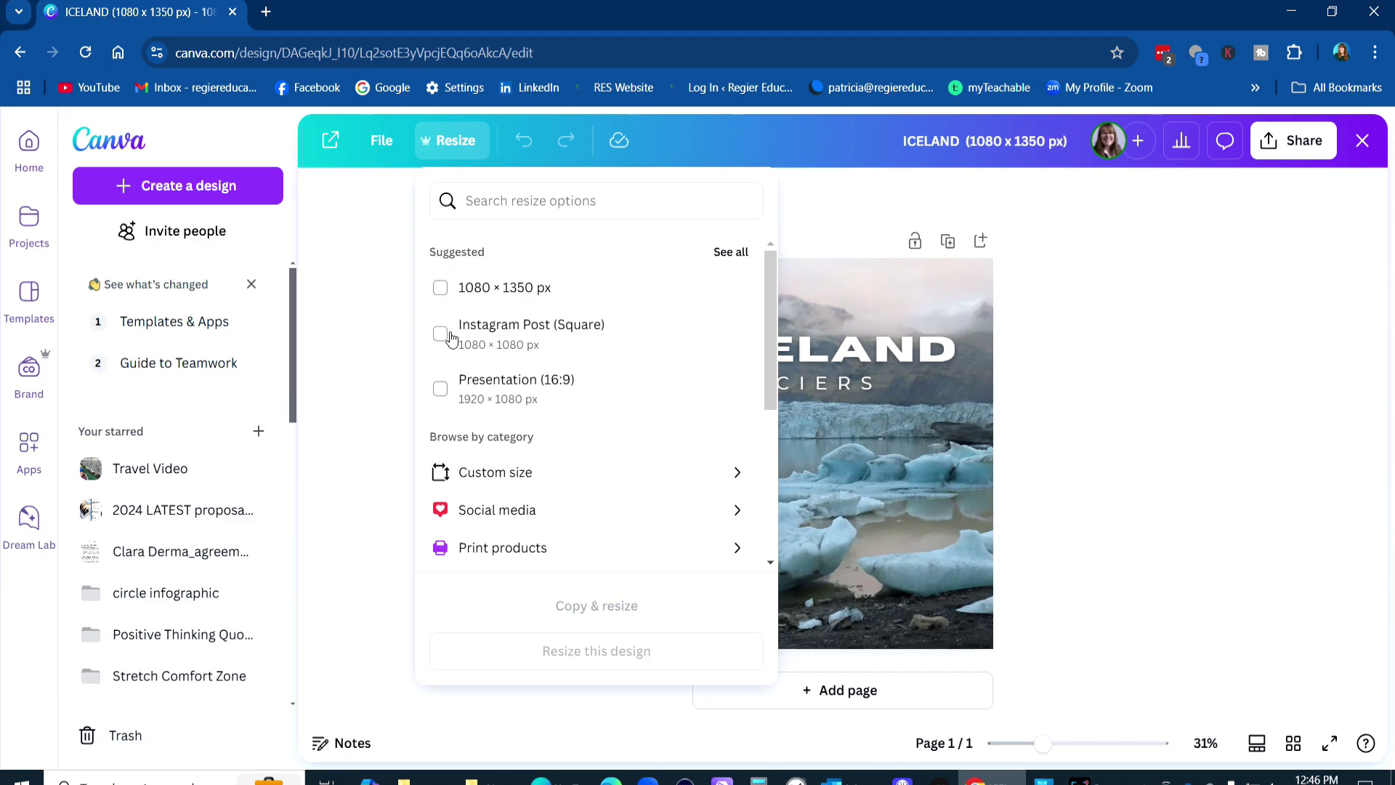
{"action": "left_click", "coordinate": [476, 473]}
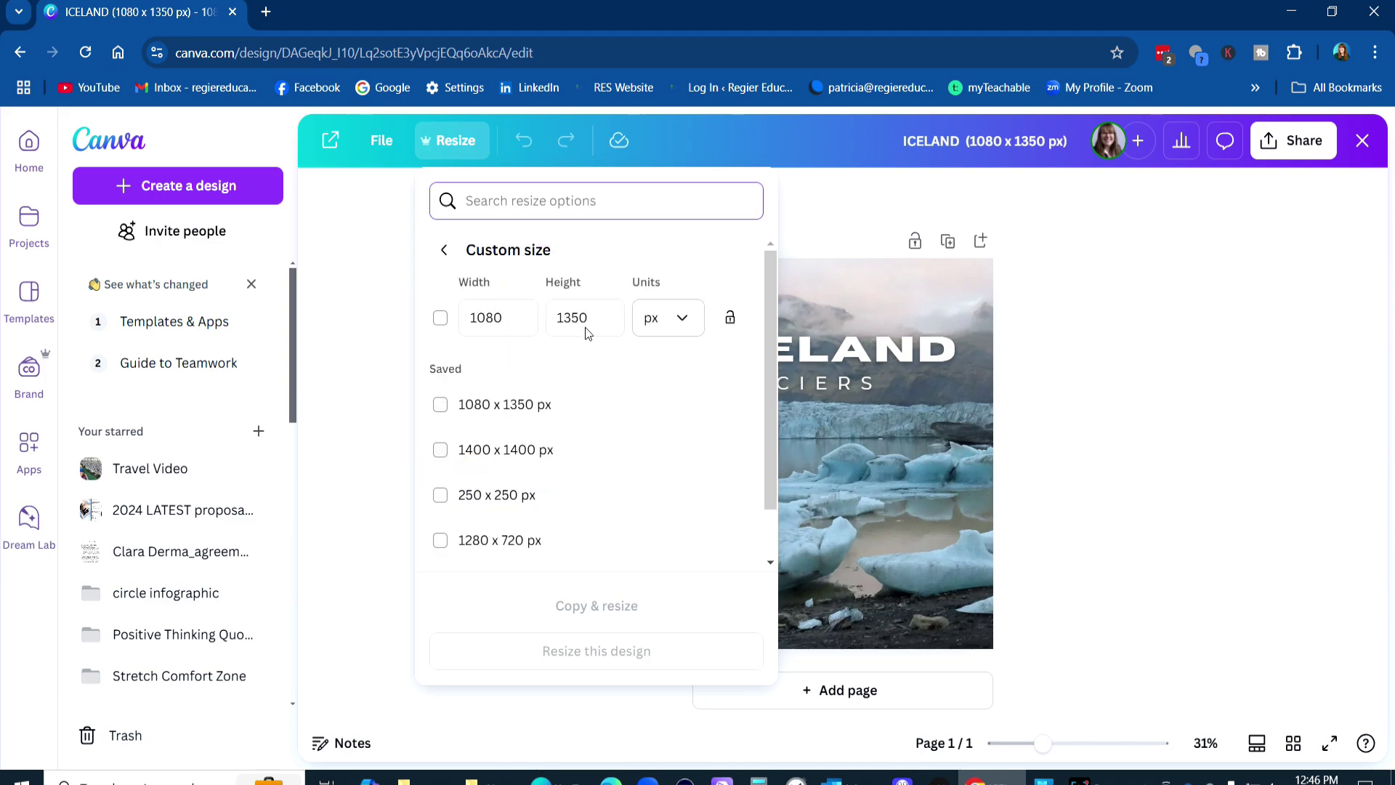
{"action": "left_click", "coordinate": [682, 319]}
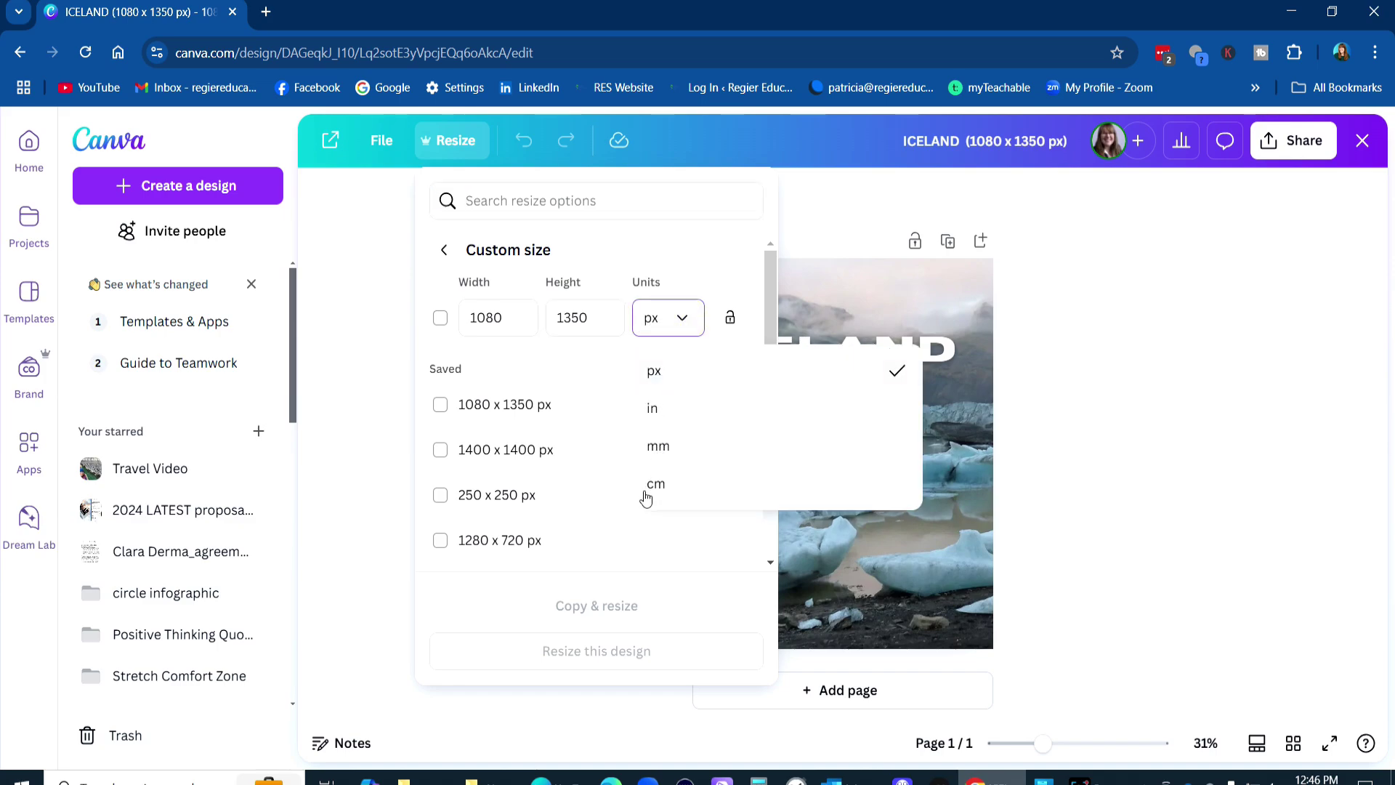
{"action": "left_click", "coordinate": [587, 379]}
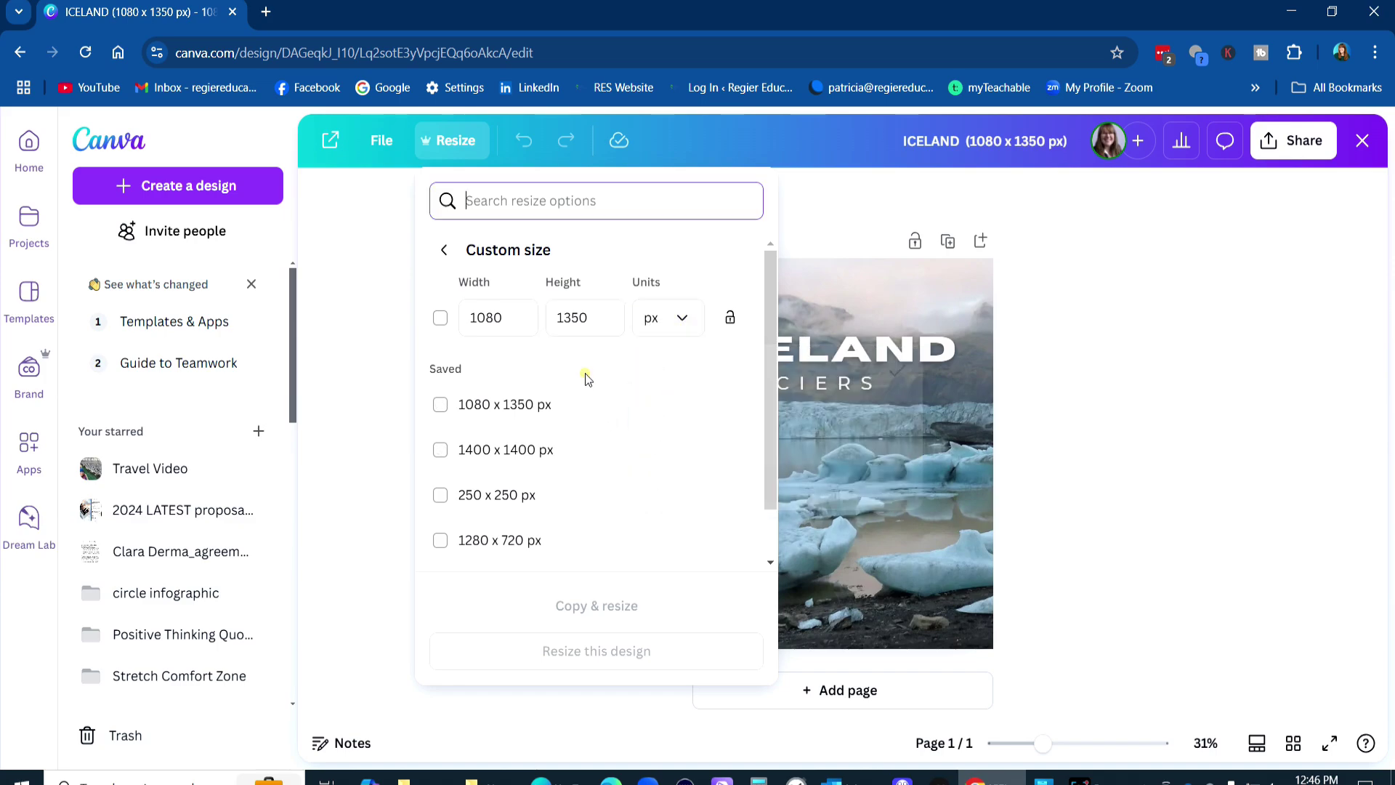
{"action": "left_click", "coordinate": [443, 250]}
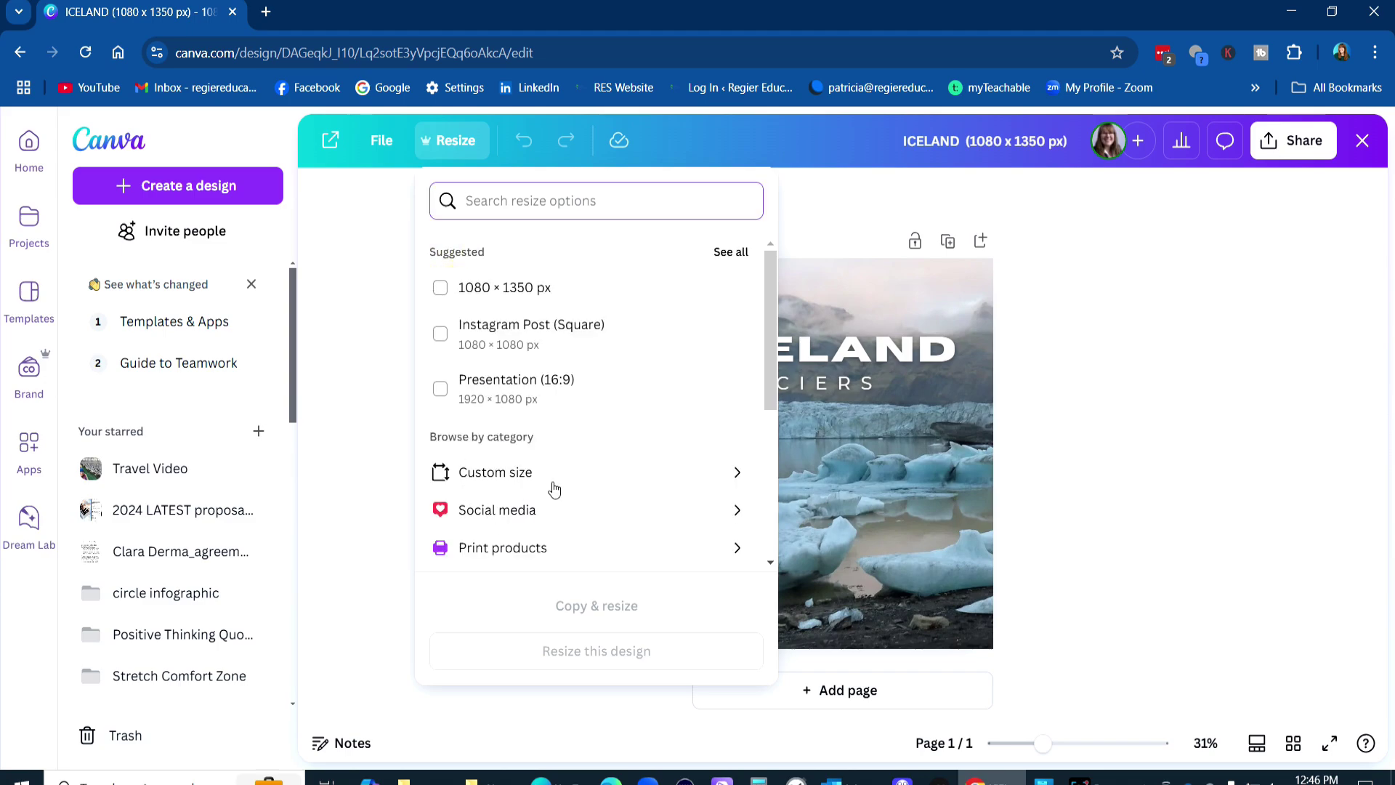
{"action": "left_click", "coordinate": [870, 468]}
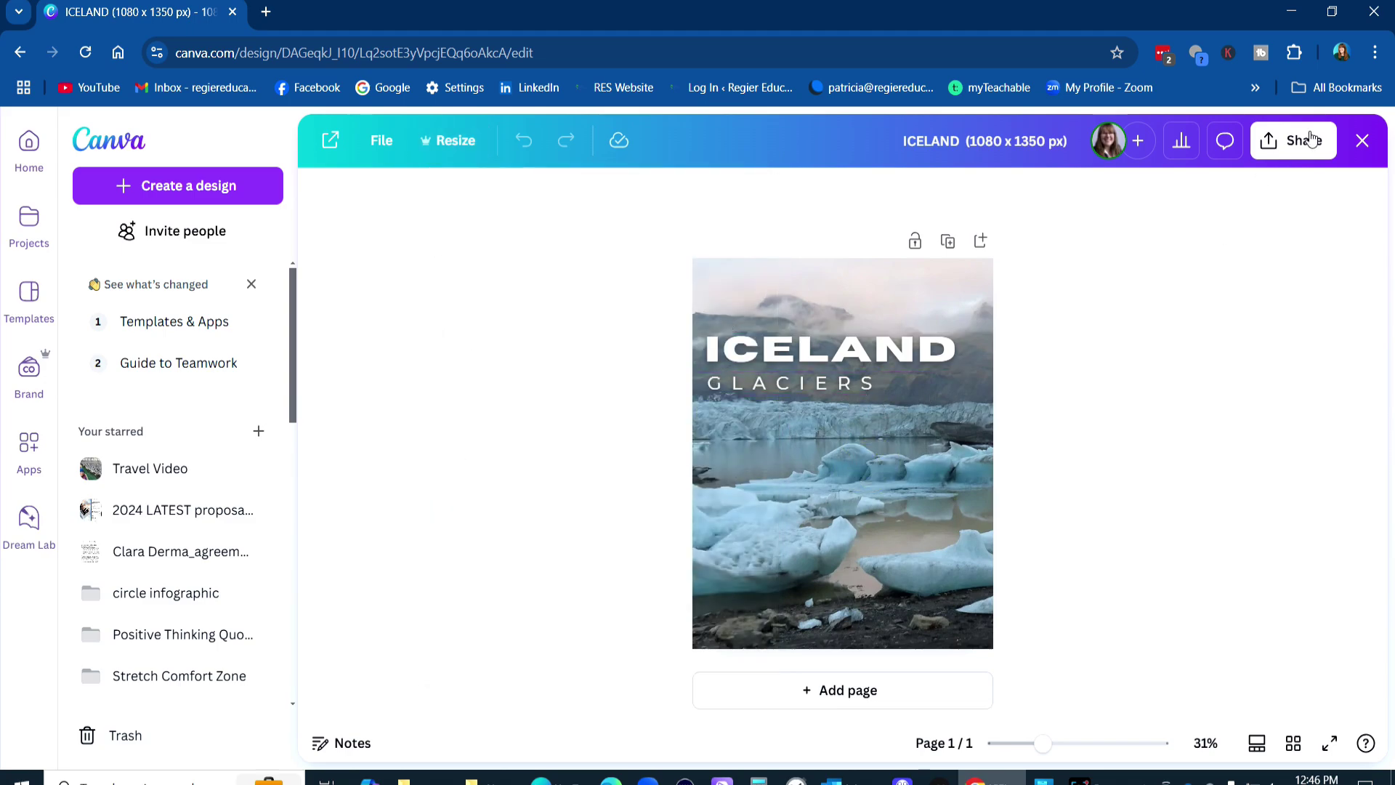
Set up the Iceland design's download as a JPG file with the quality reduced to 70
{"action": "left_click", "coordinate": [1265, 147]}
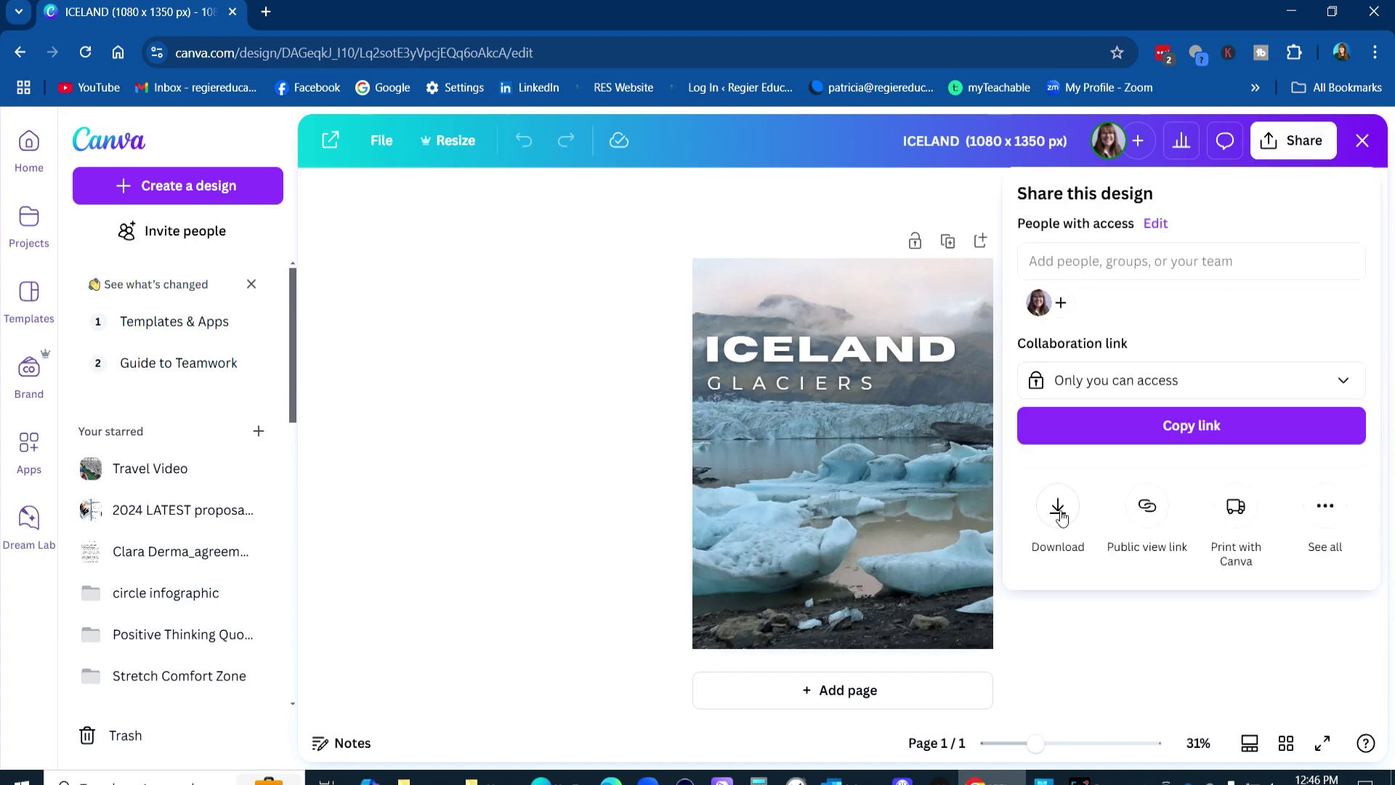
{"action": "left_click", "coordinate": [1058, 509]}
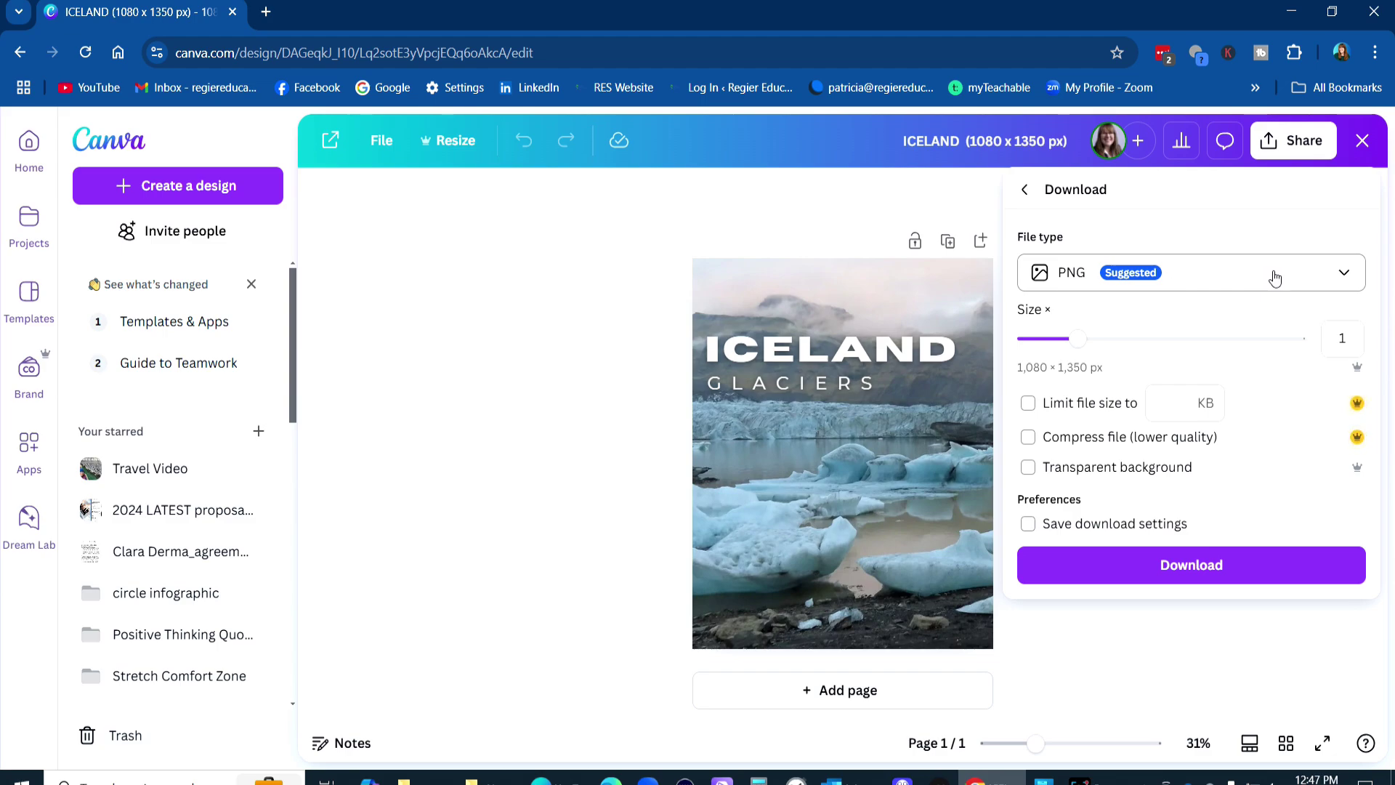
{"action": "left_click", "coordinate": [1344, 274]}
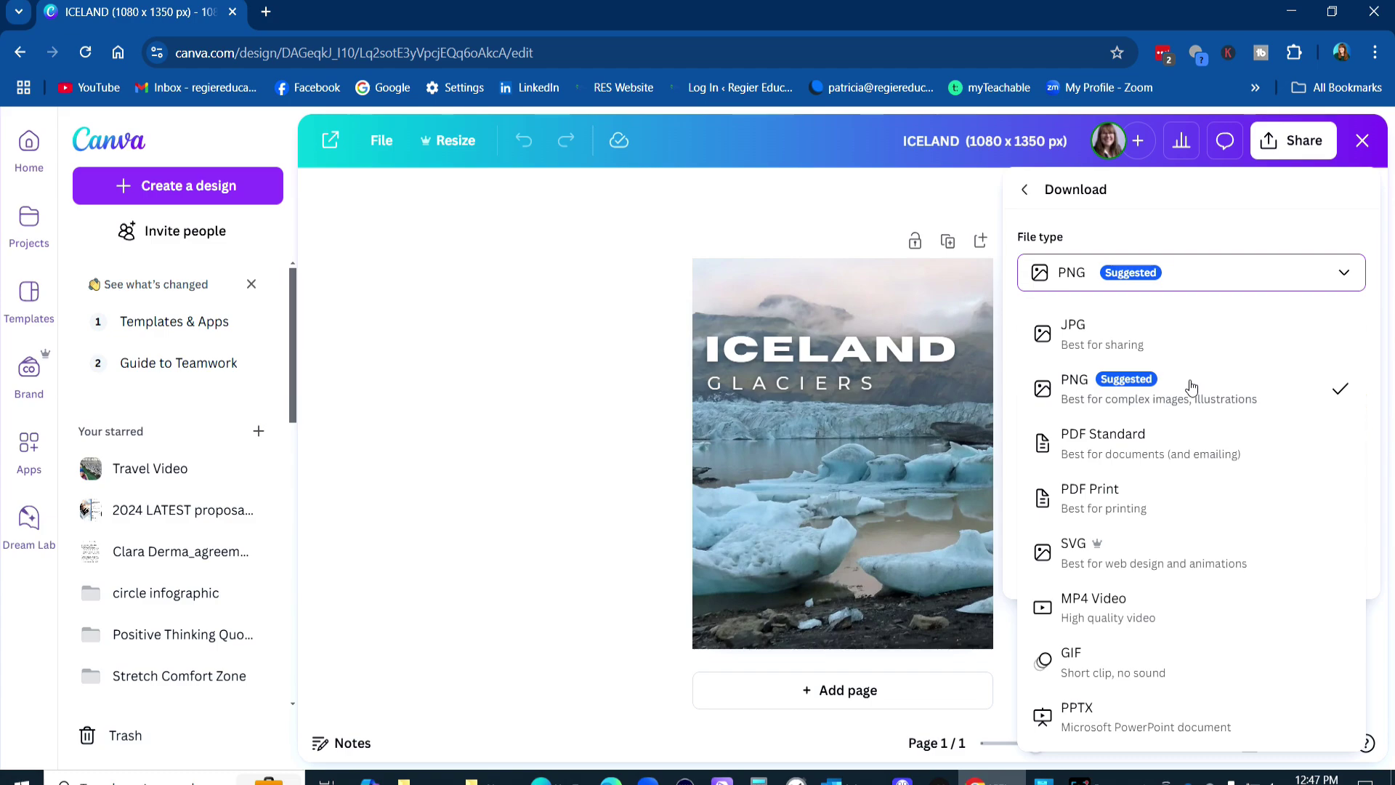
{"action": "left_click", "coordinate": [1177, 344]}
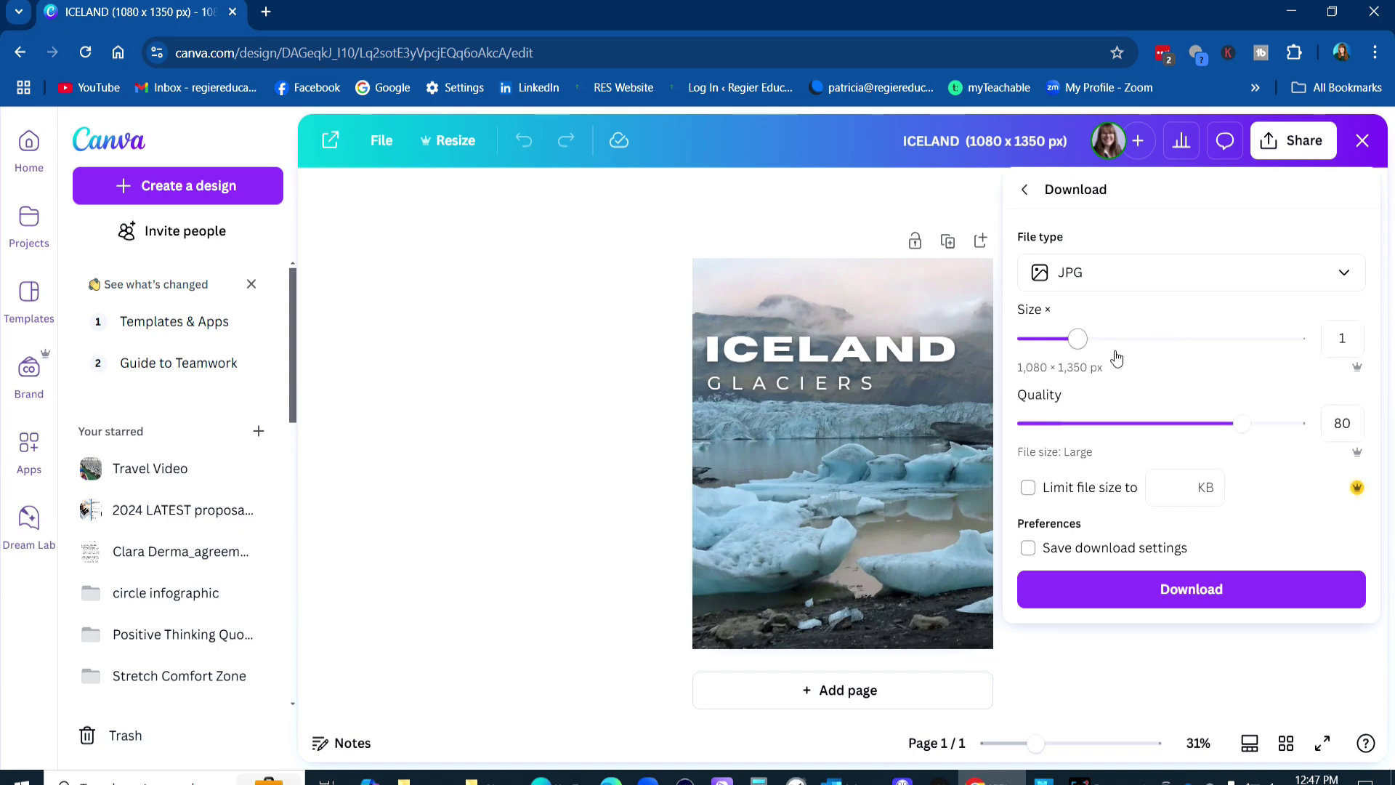
{"action": "left_click_drag", "start_coordinate": [1244, 427], "coordinate": [1218, 436]}
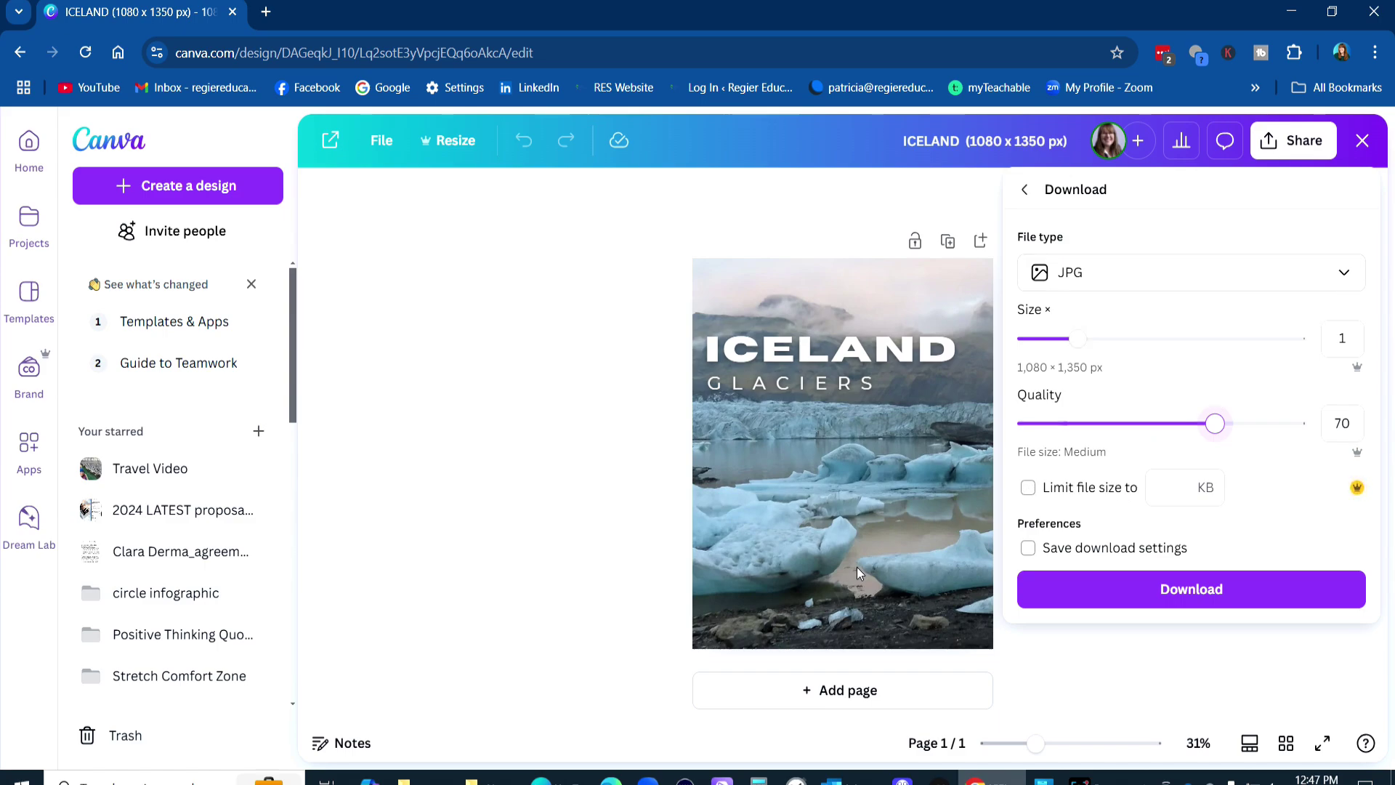
Enable the file size limit for the JPG download and switch it off again
{"action": "left_click", "coordinate": [1028, 488]}
{"action": "left_click", "coordinate": [1028, 488]}
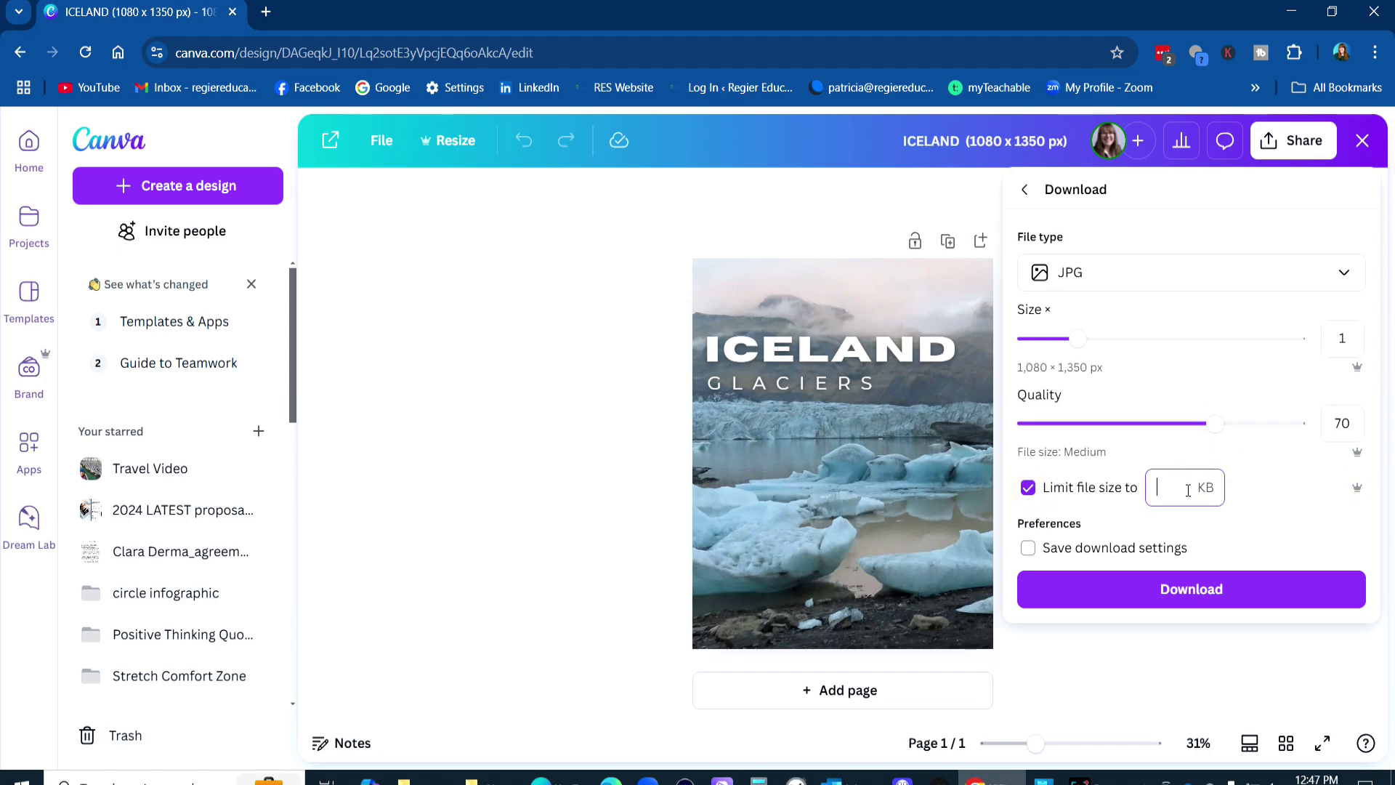
{"action": "left_click", "coordinate": [1027, 490]}
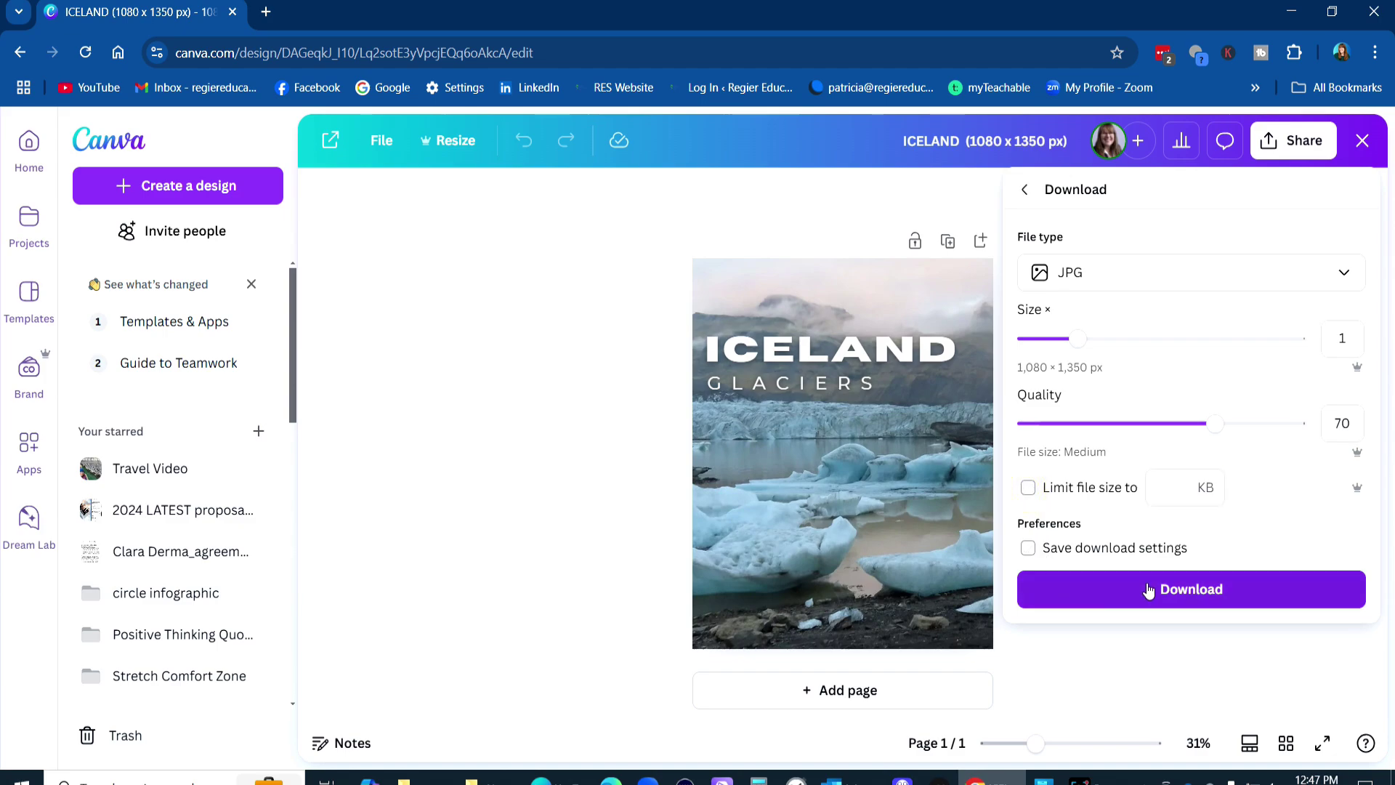